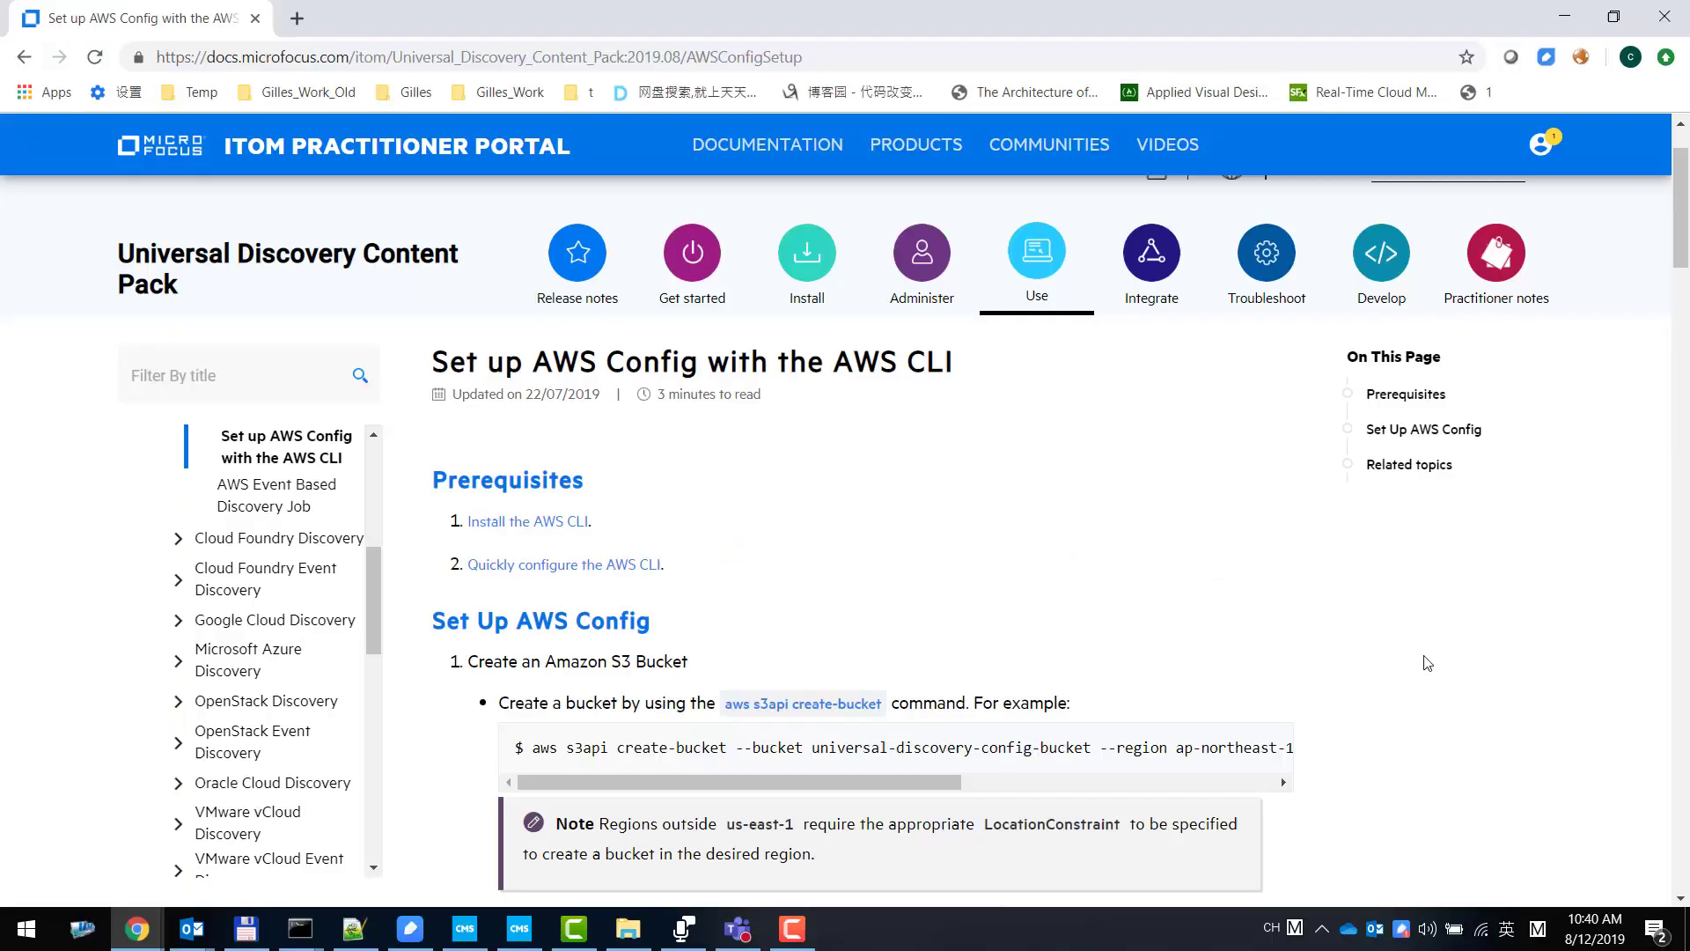
pyautogui.scroll(2, 1427, 661)
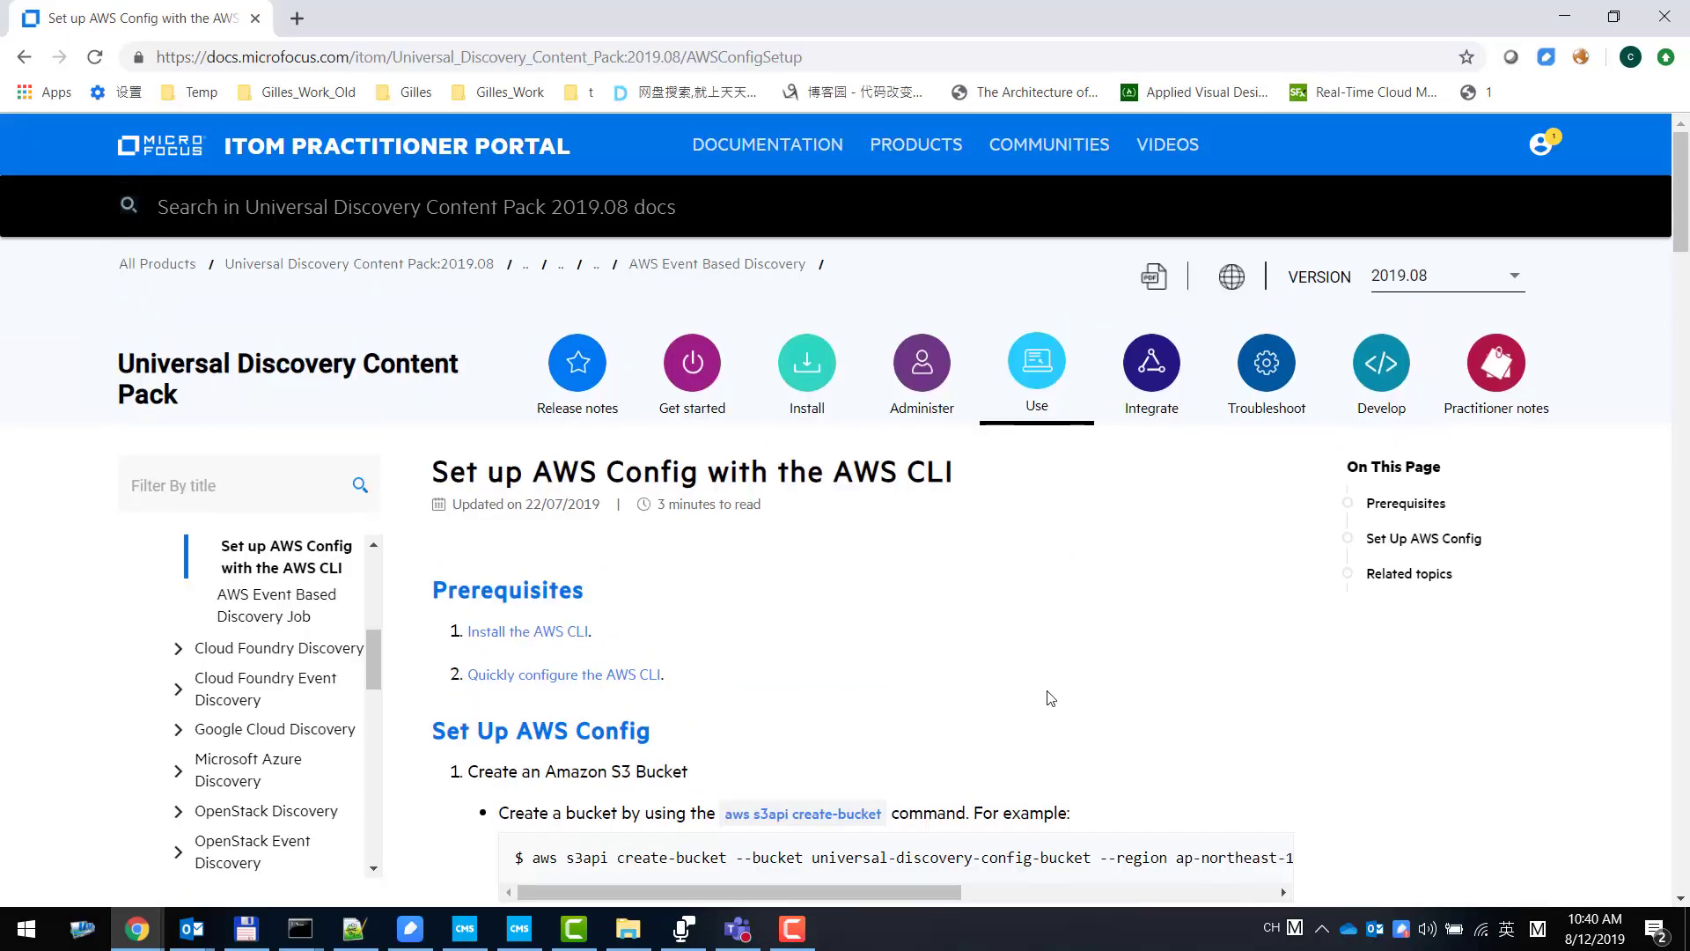
pyautogui.click(890, 54)
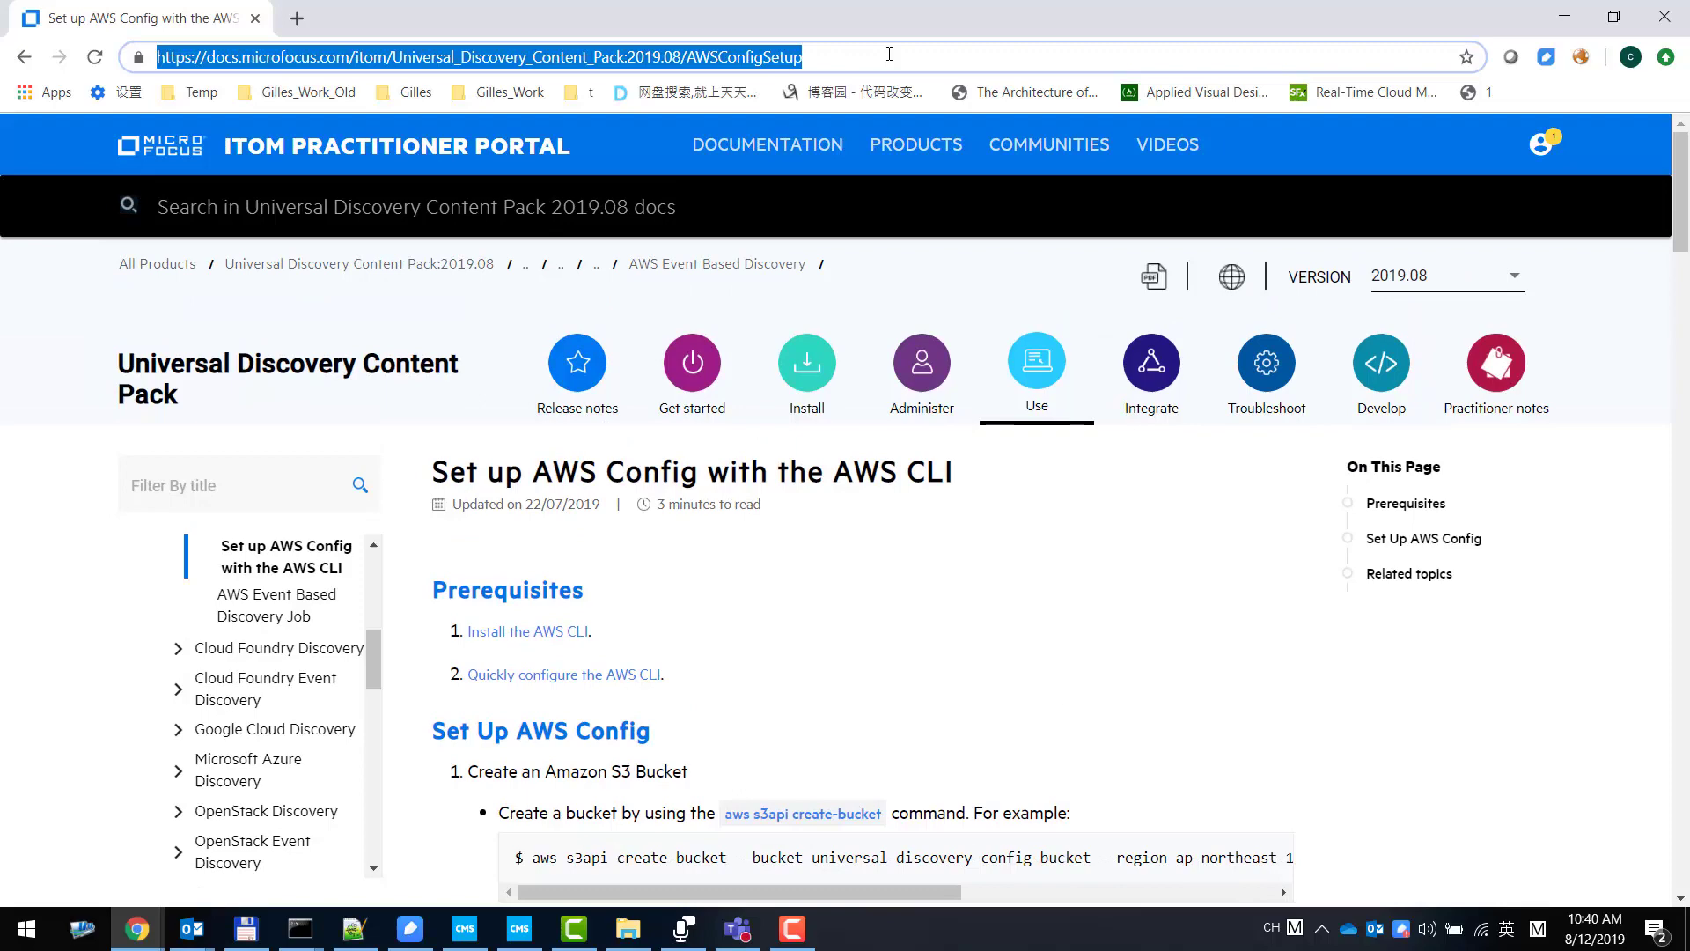
pyautogui.click(889, 54)
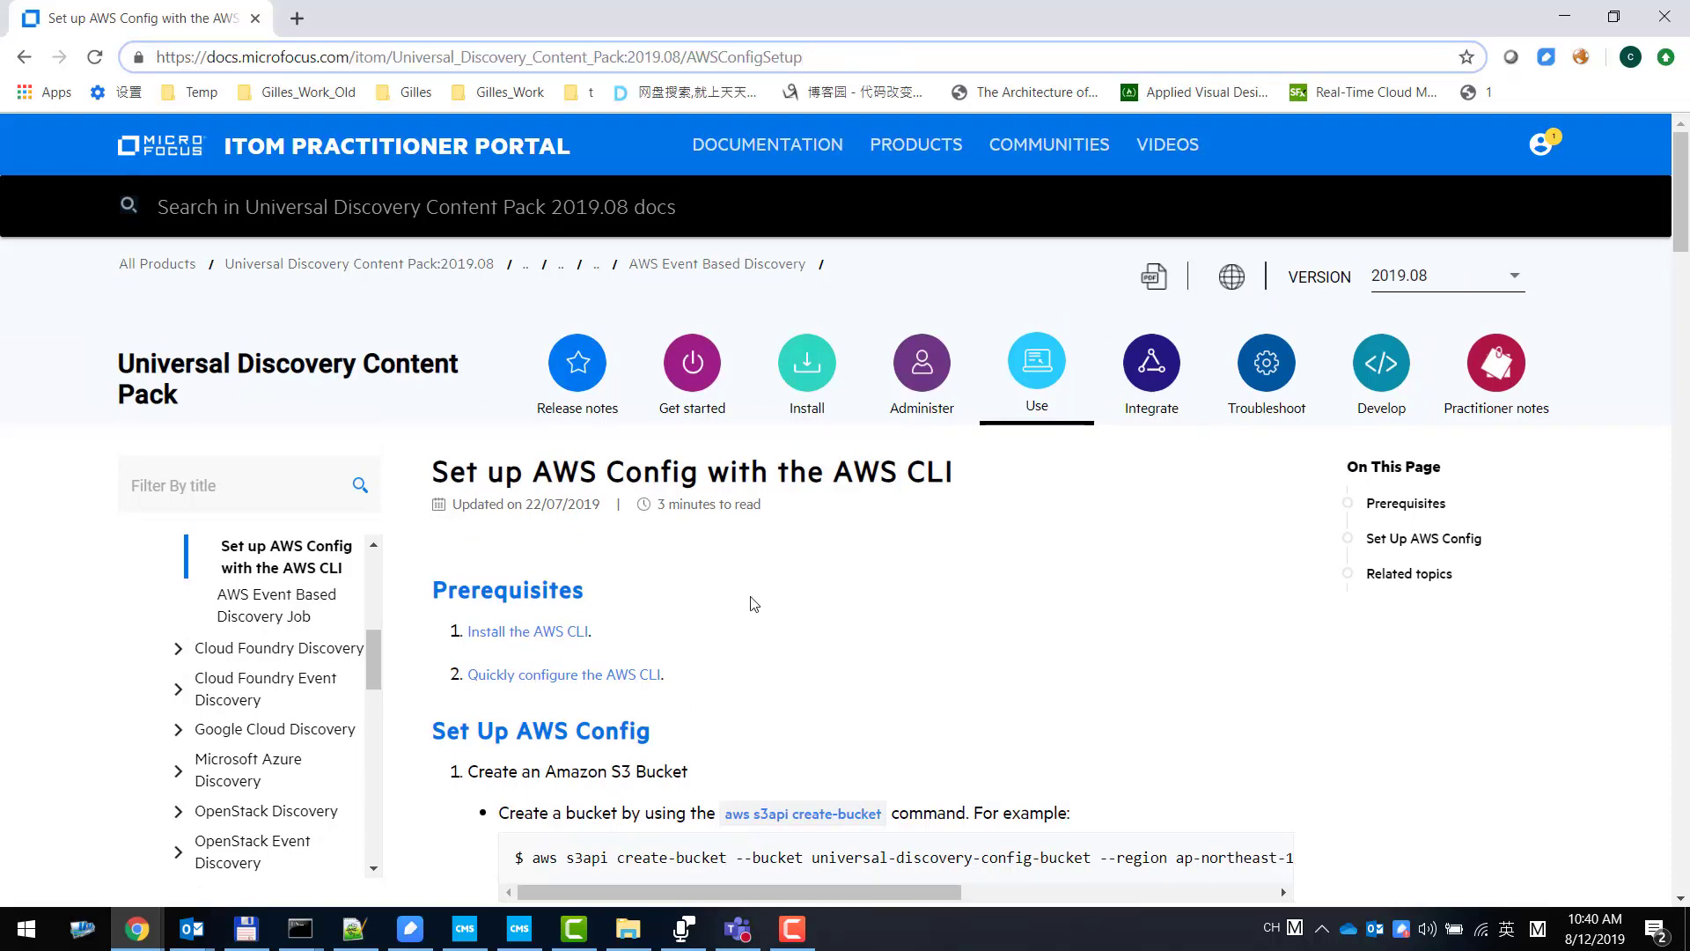
pyautogui.scroll(-3, 735, 616)
pyautogui.scroll(-5, 735, 616)
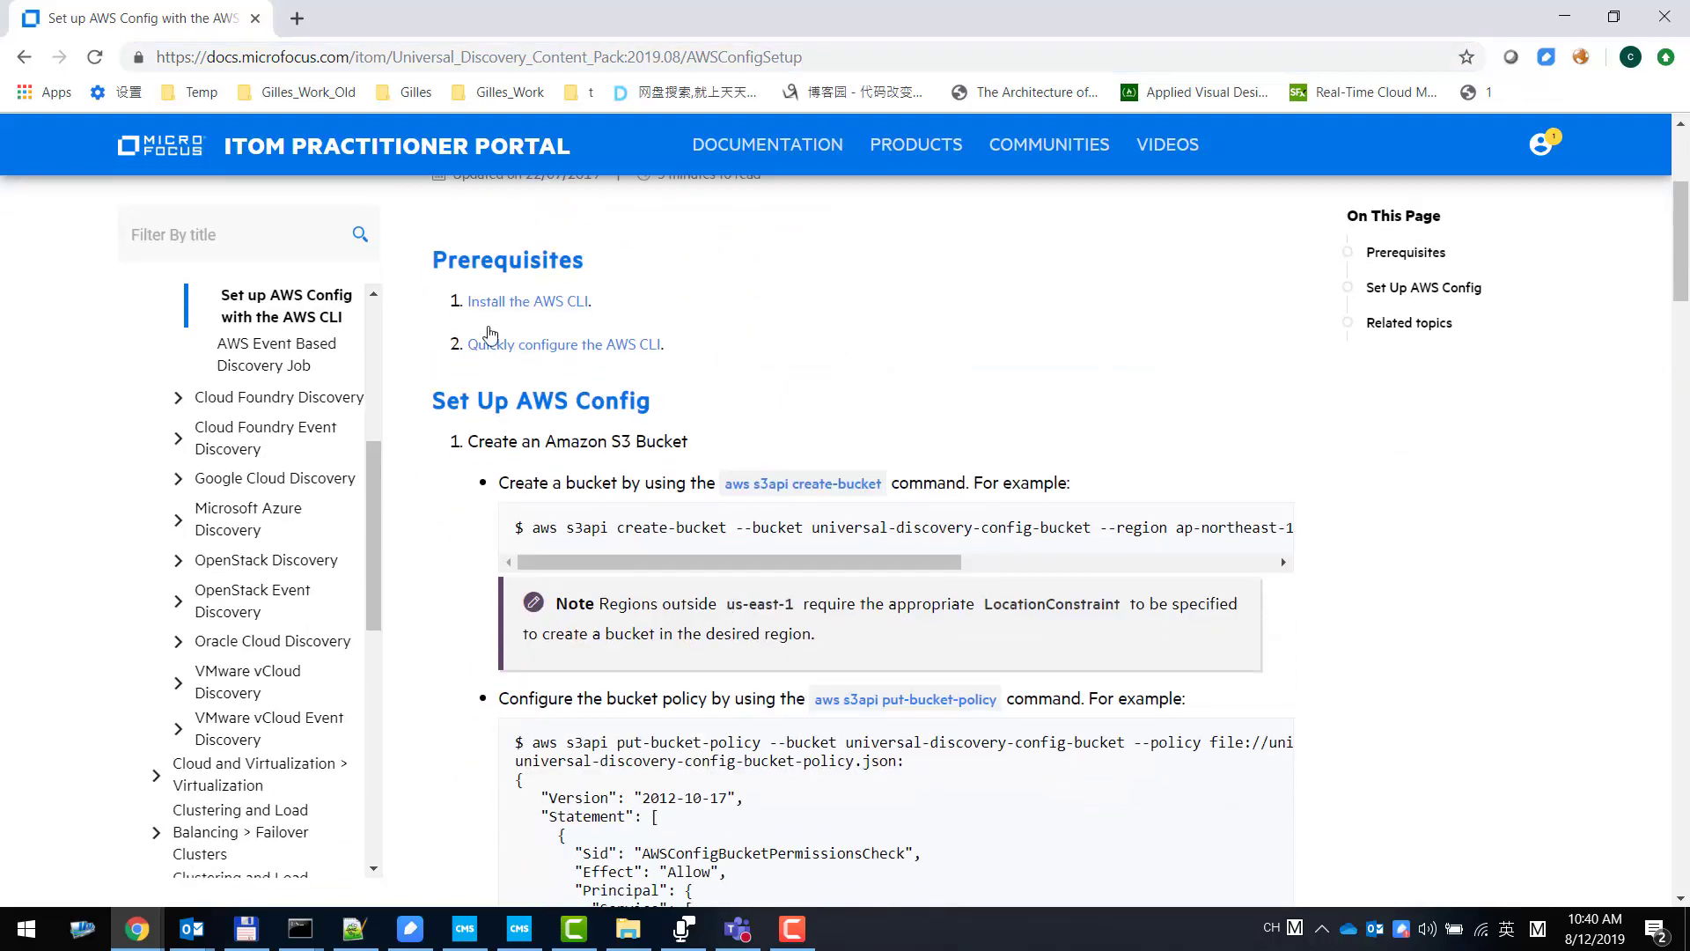
pyautogui.scroll(-4, 739, 562)
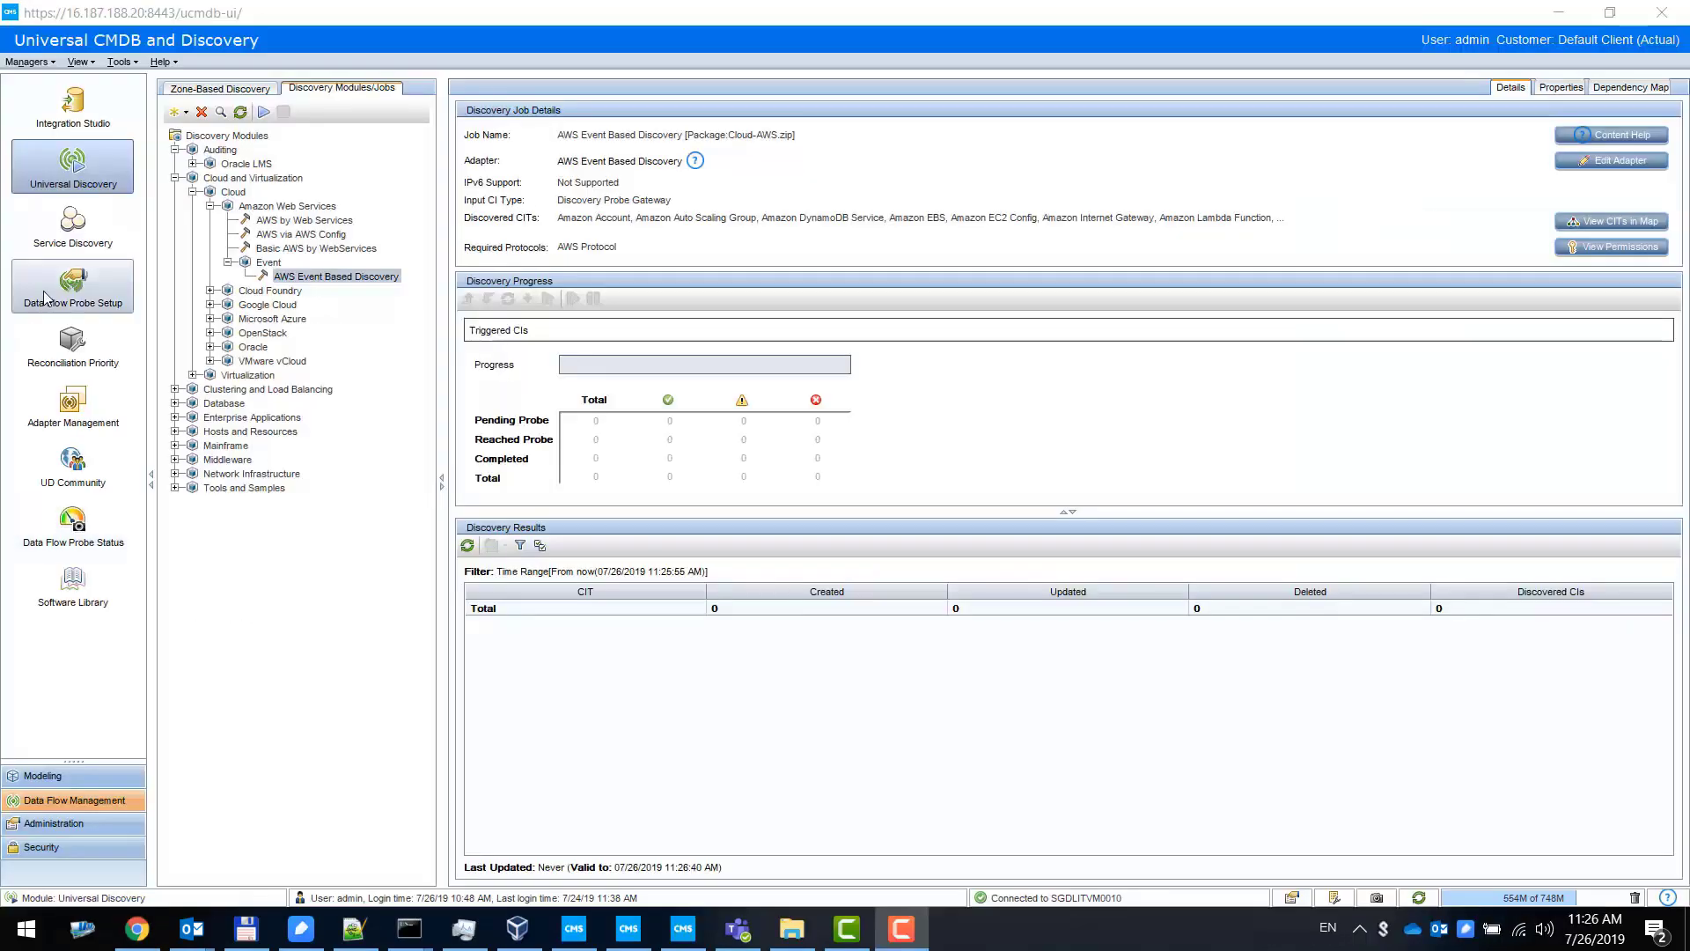
# - Check the AWS Protocol Credential 1 settings in Data Flow Probe Setup without changing them
pyautogui.click(72, 291)
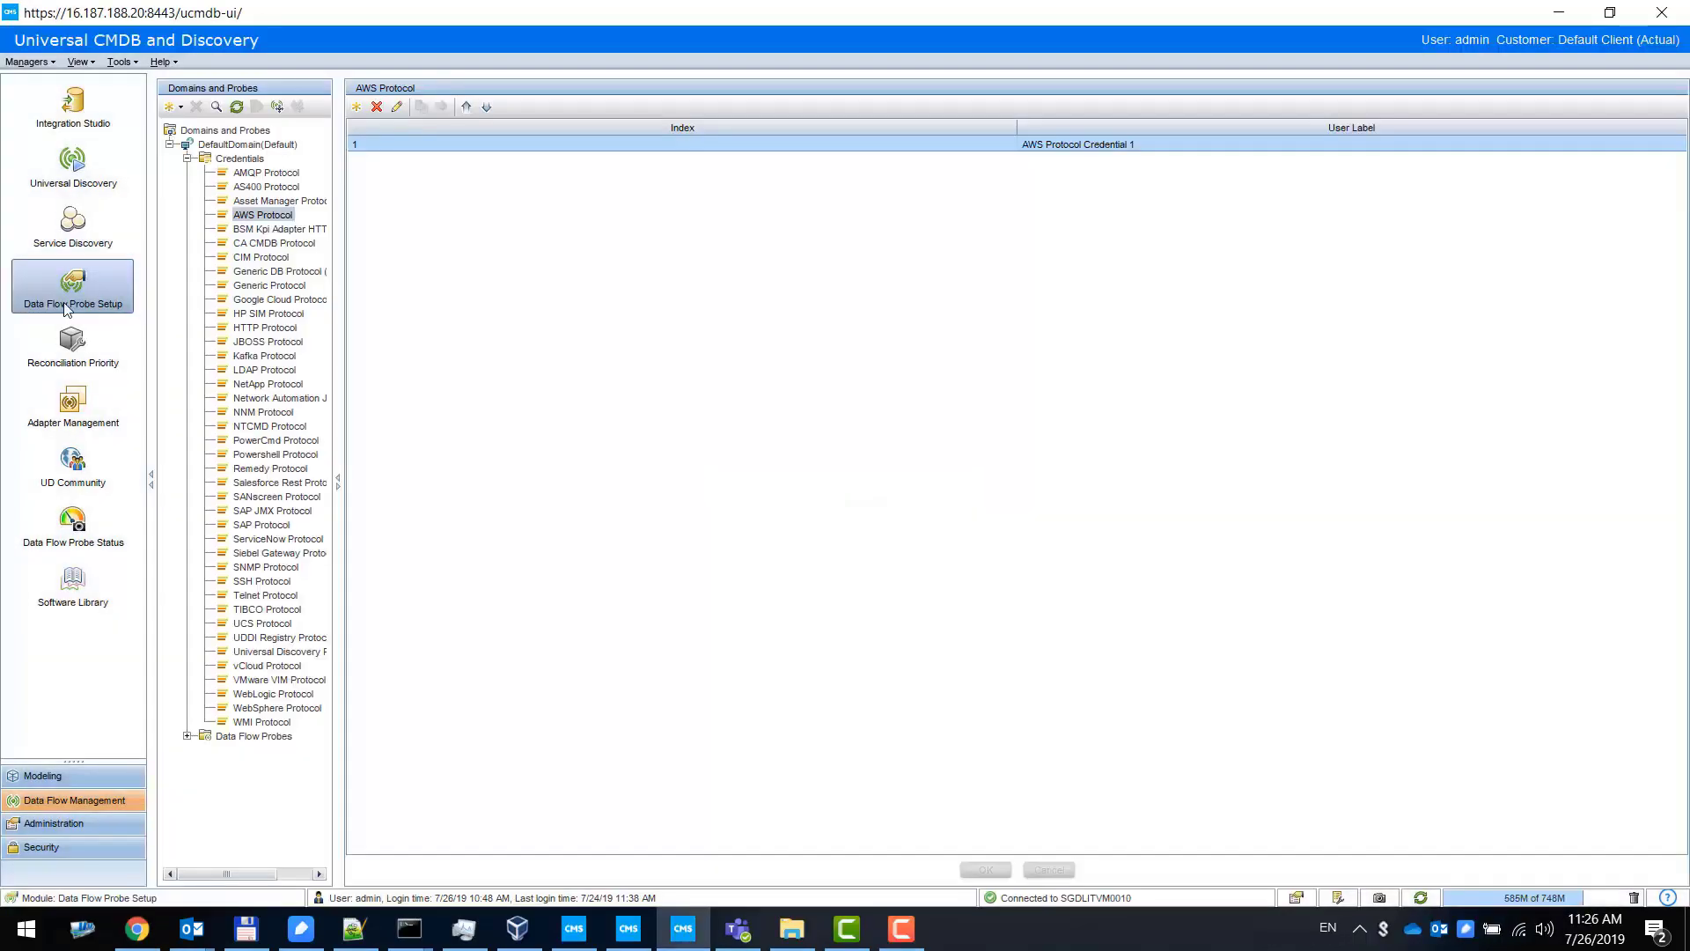
pyautogui.click(430, 144)
pyautogui.click(397, 107)
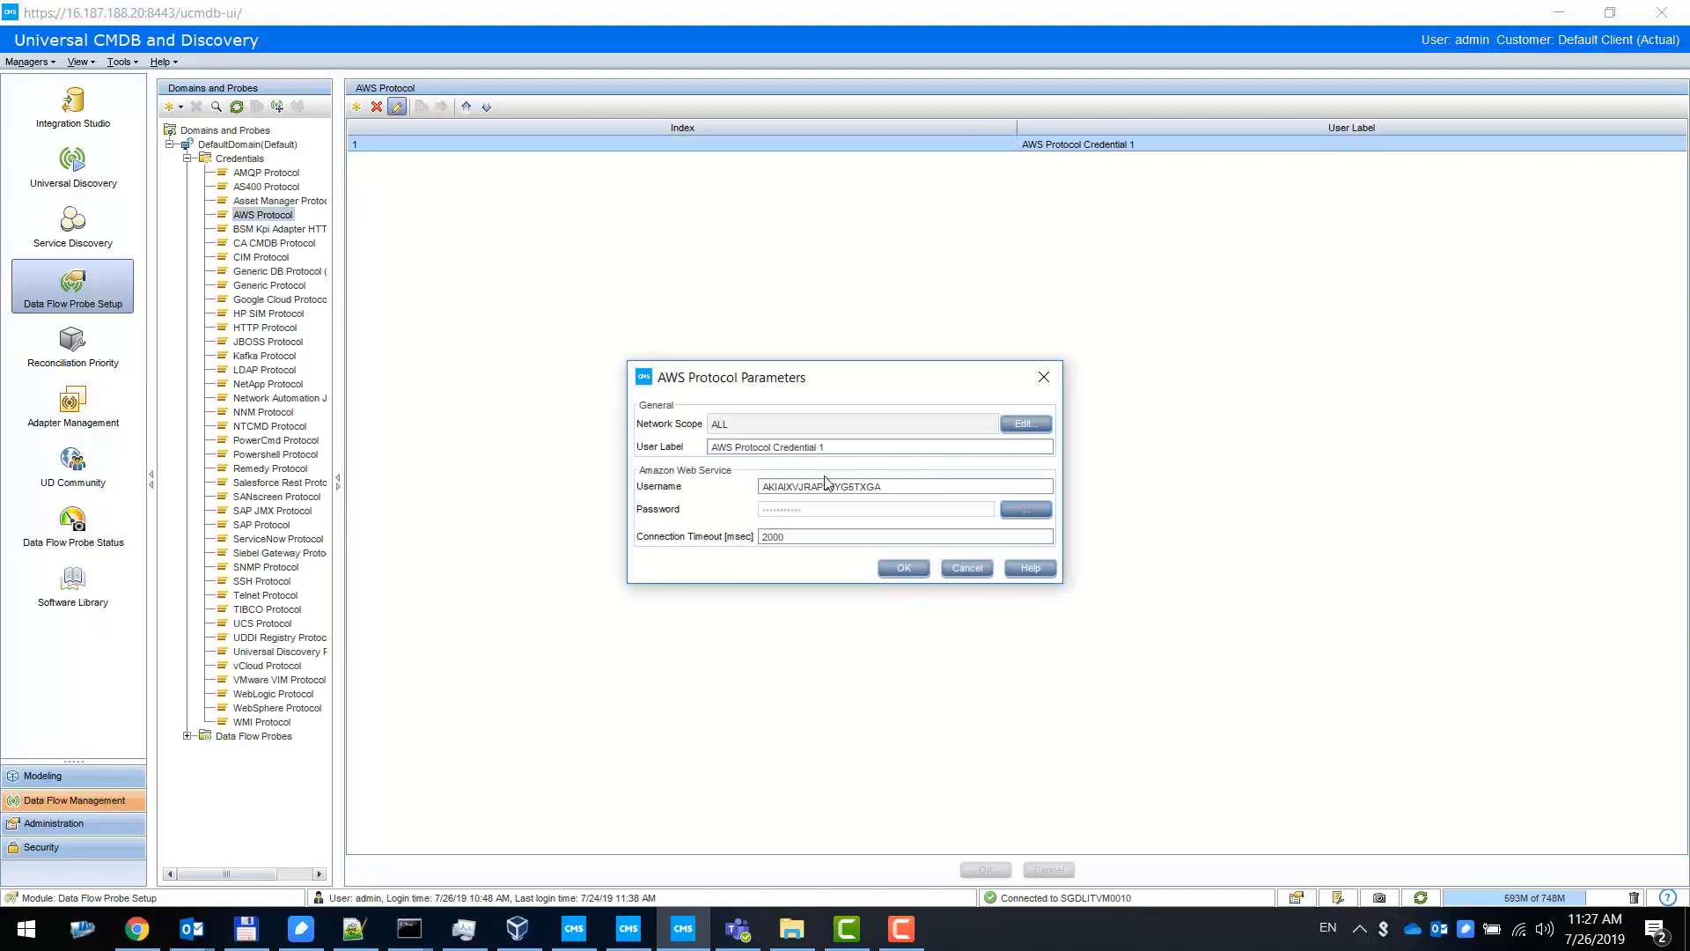
pyautogui.click(1044, 387)
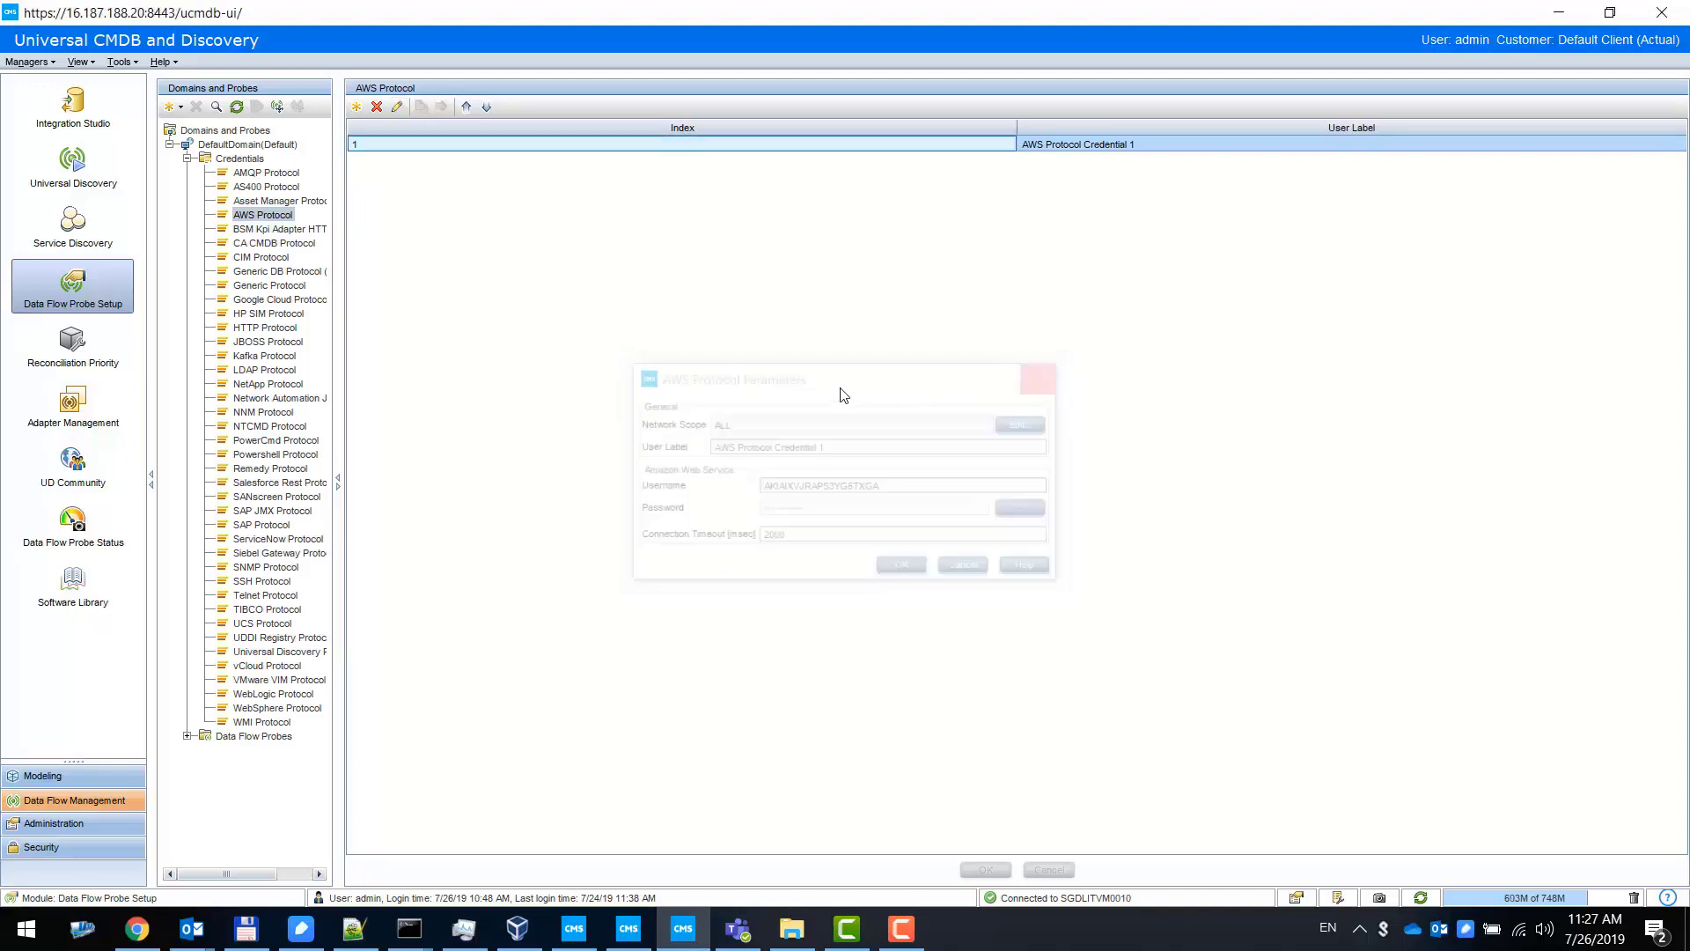
# - Activate the AWS Event Based Discovery job and refresh its progress and all-time results
pyautogui.click(88, 166)
pyautogui.click(308, 278)
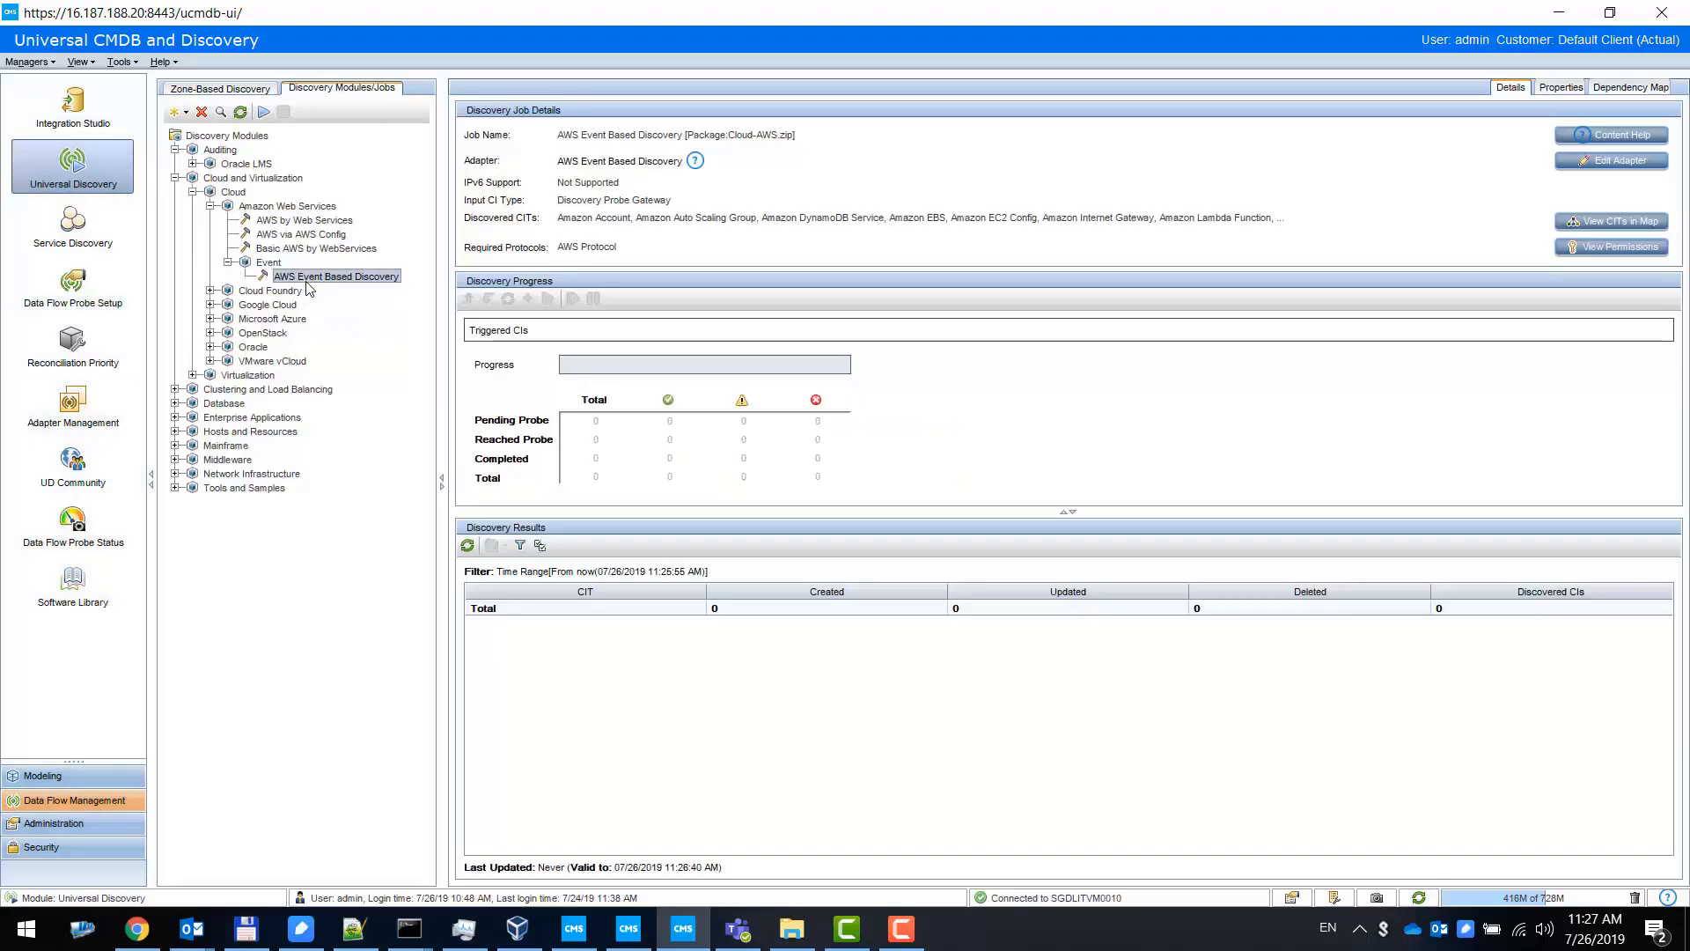
pyautogui.rightClick(309, 278)
pyautogui.click(319, 285)
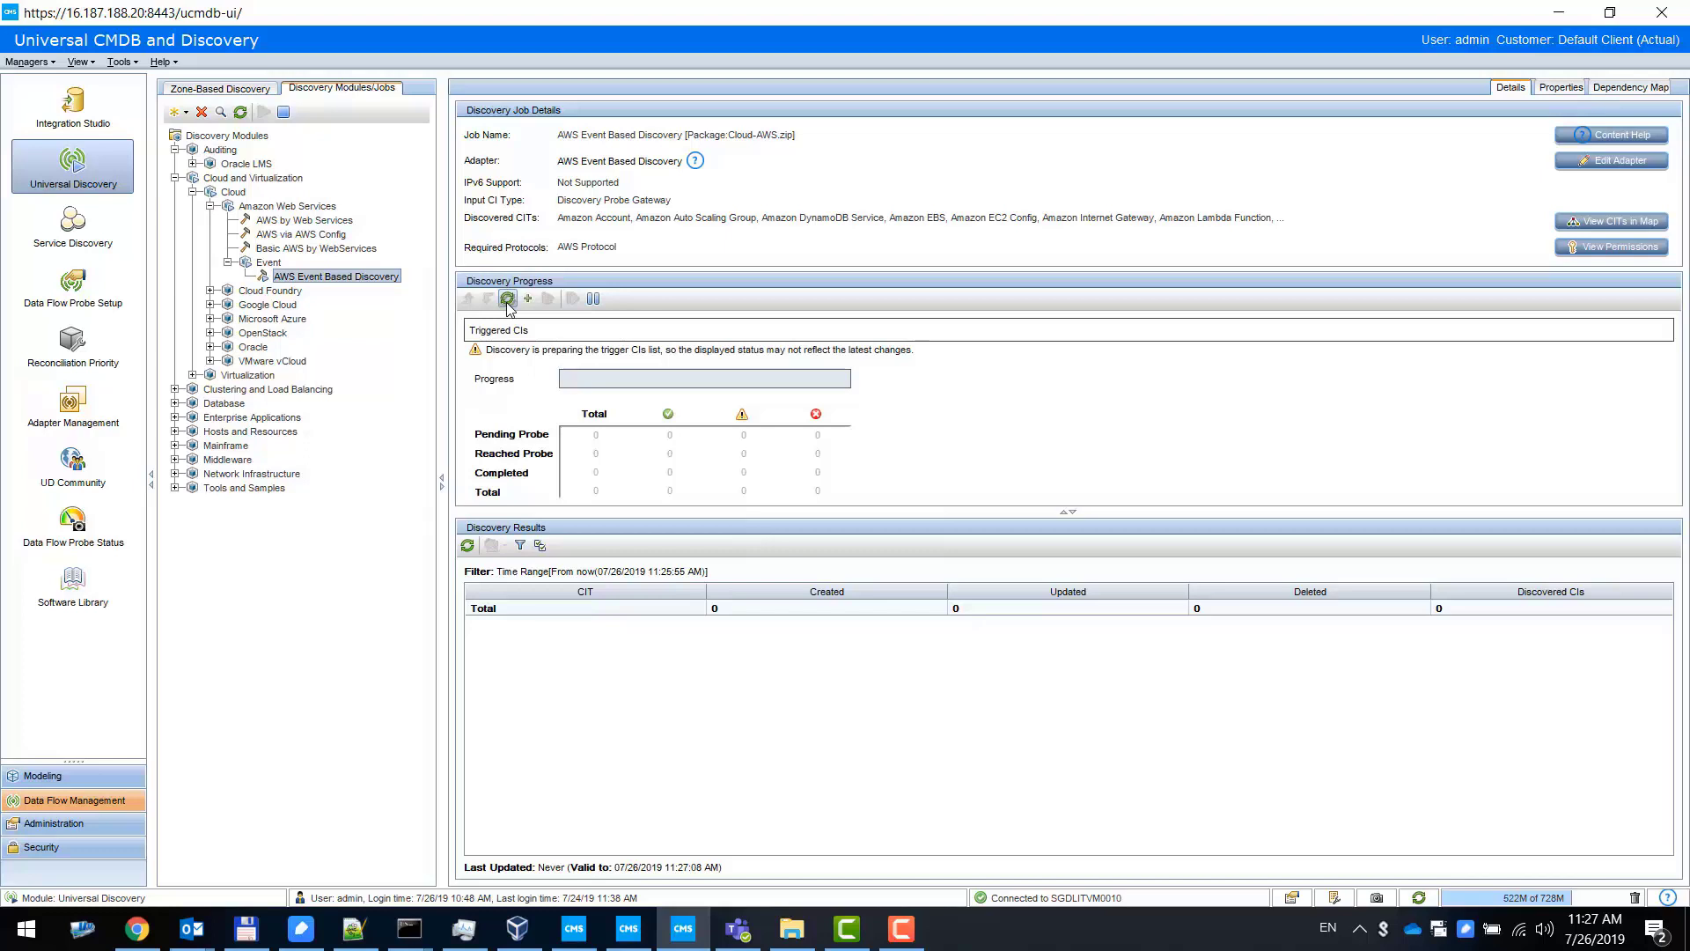
pyautogui.click(508, 300)
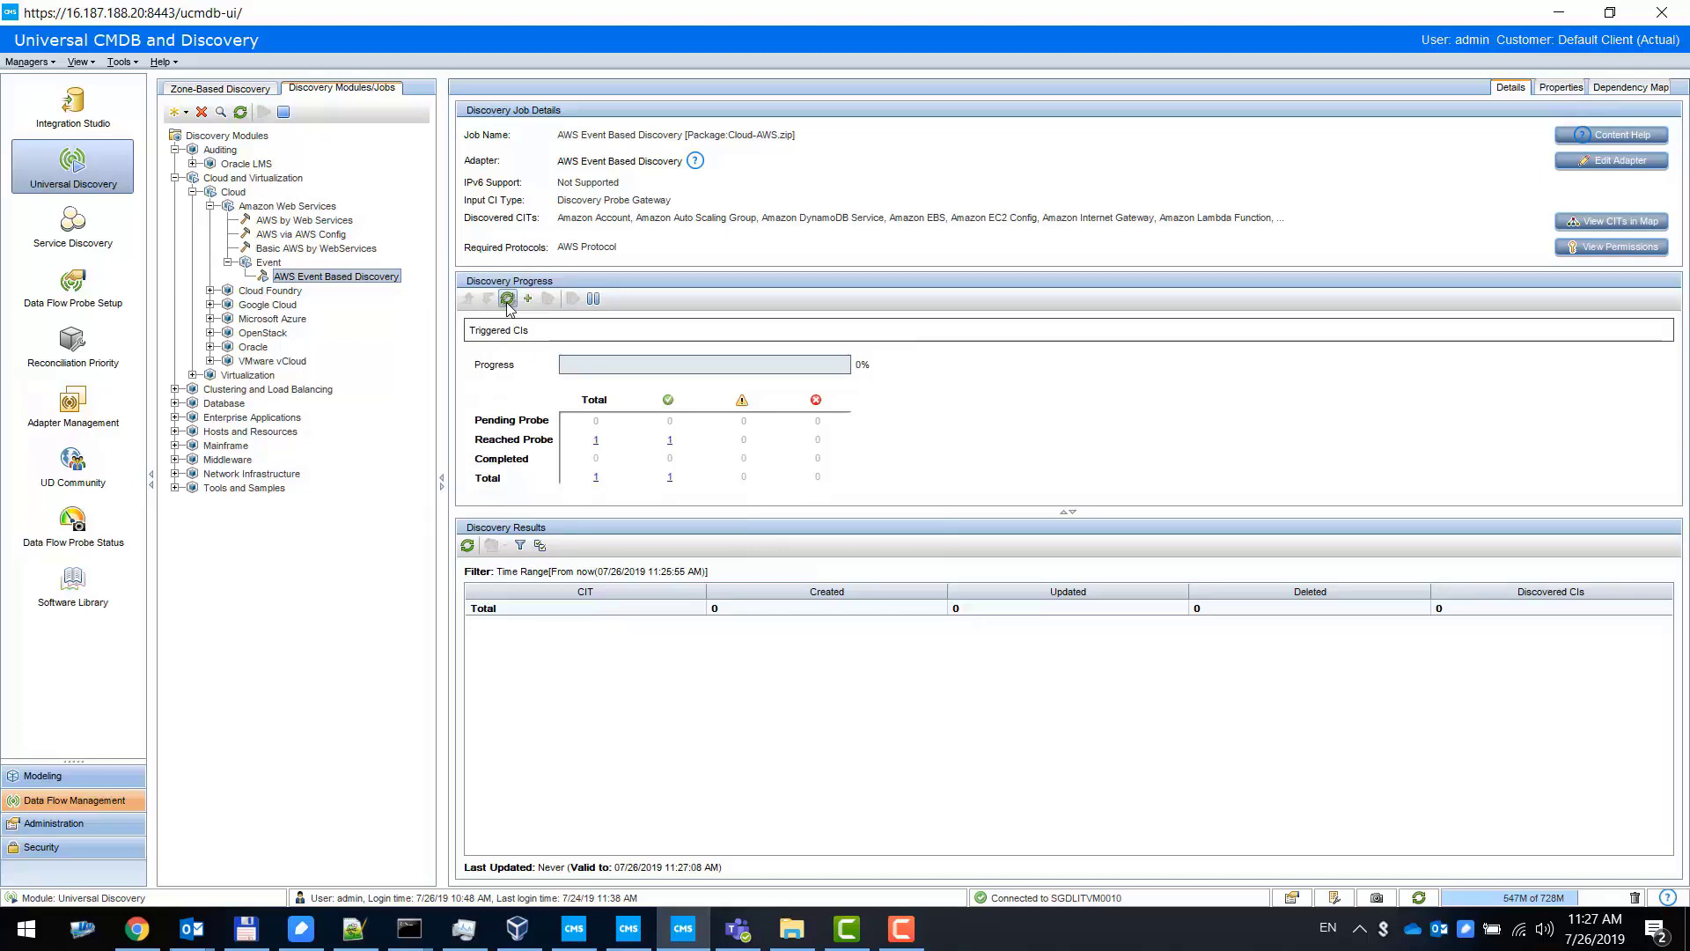
pyautogui.click(467, 548)
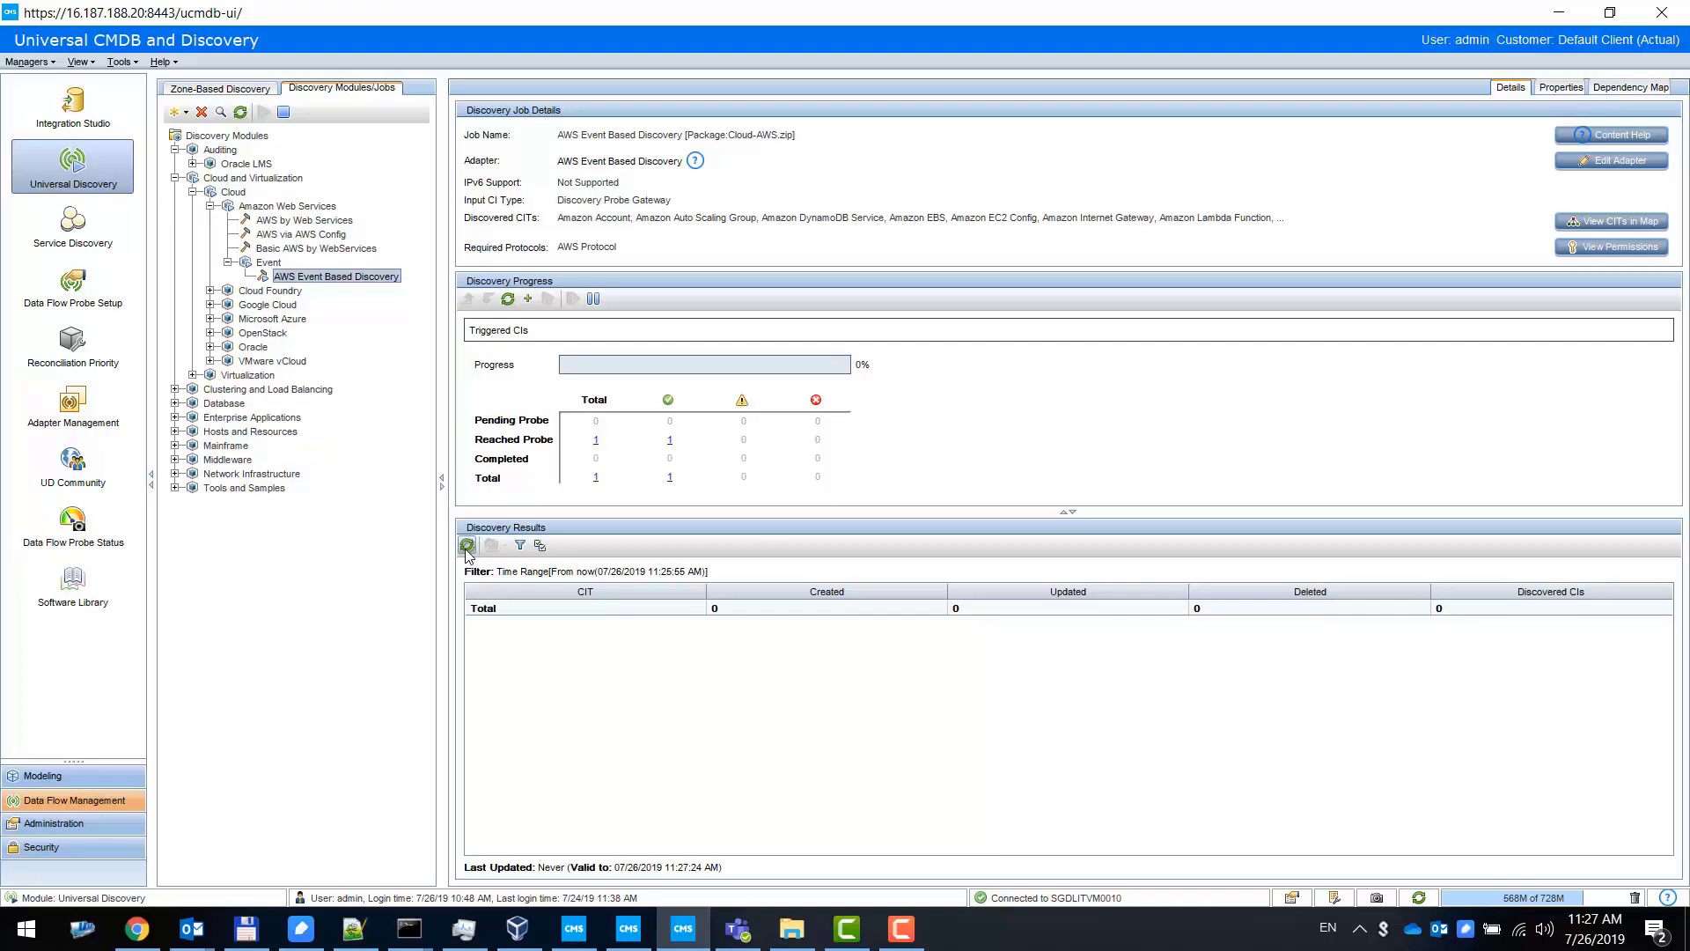
pyautogui.click(467, 545)
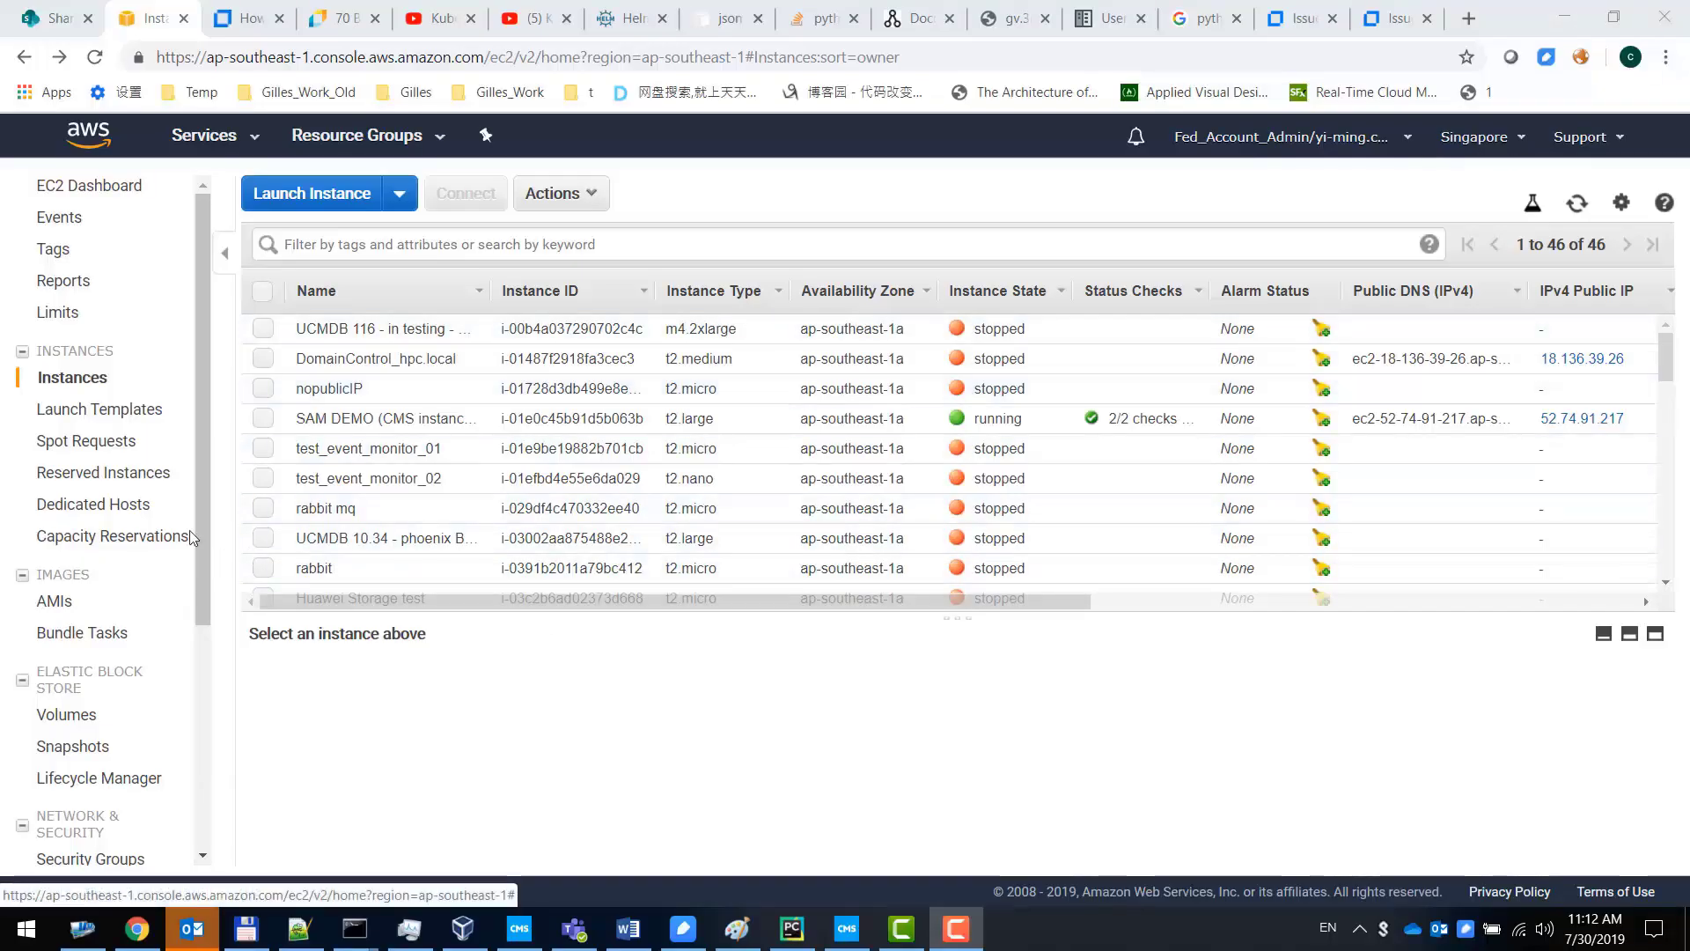
# - Start instances test_event_monitor_01 and test_event_monitor_02 via Instance State > Start, confirming with Yes, Start
pyautogui.click(263, 448)
pyautogui.click(262, 478)
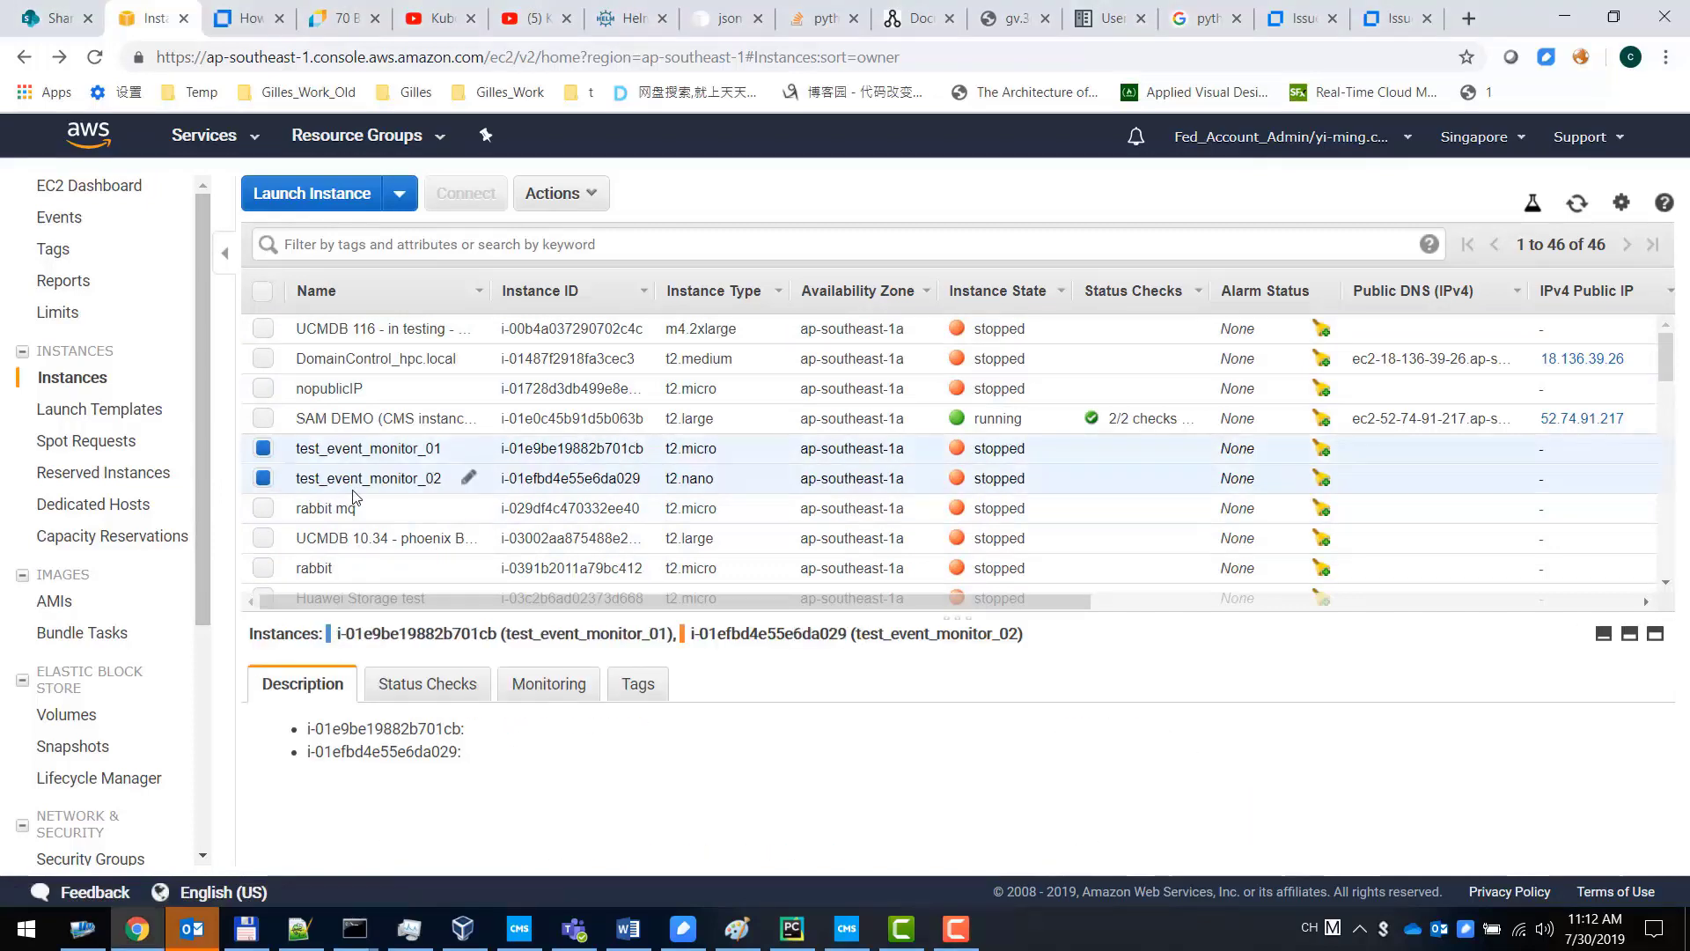
pyautogui.click(563, 193)
pyautogui.moveTo(672, 352)
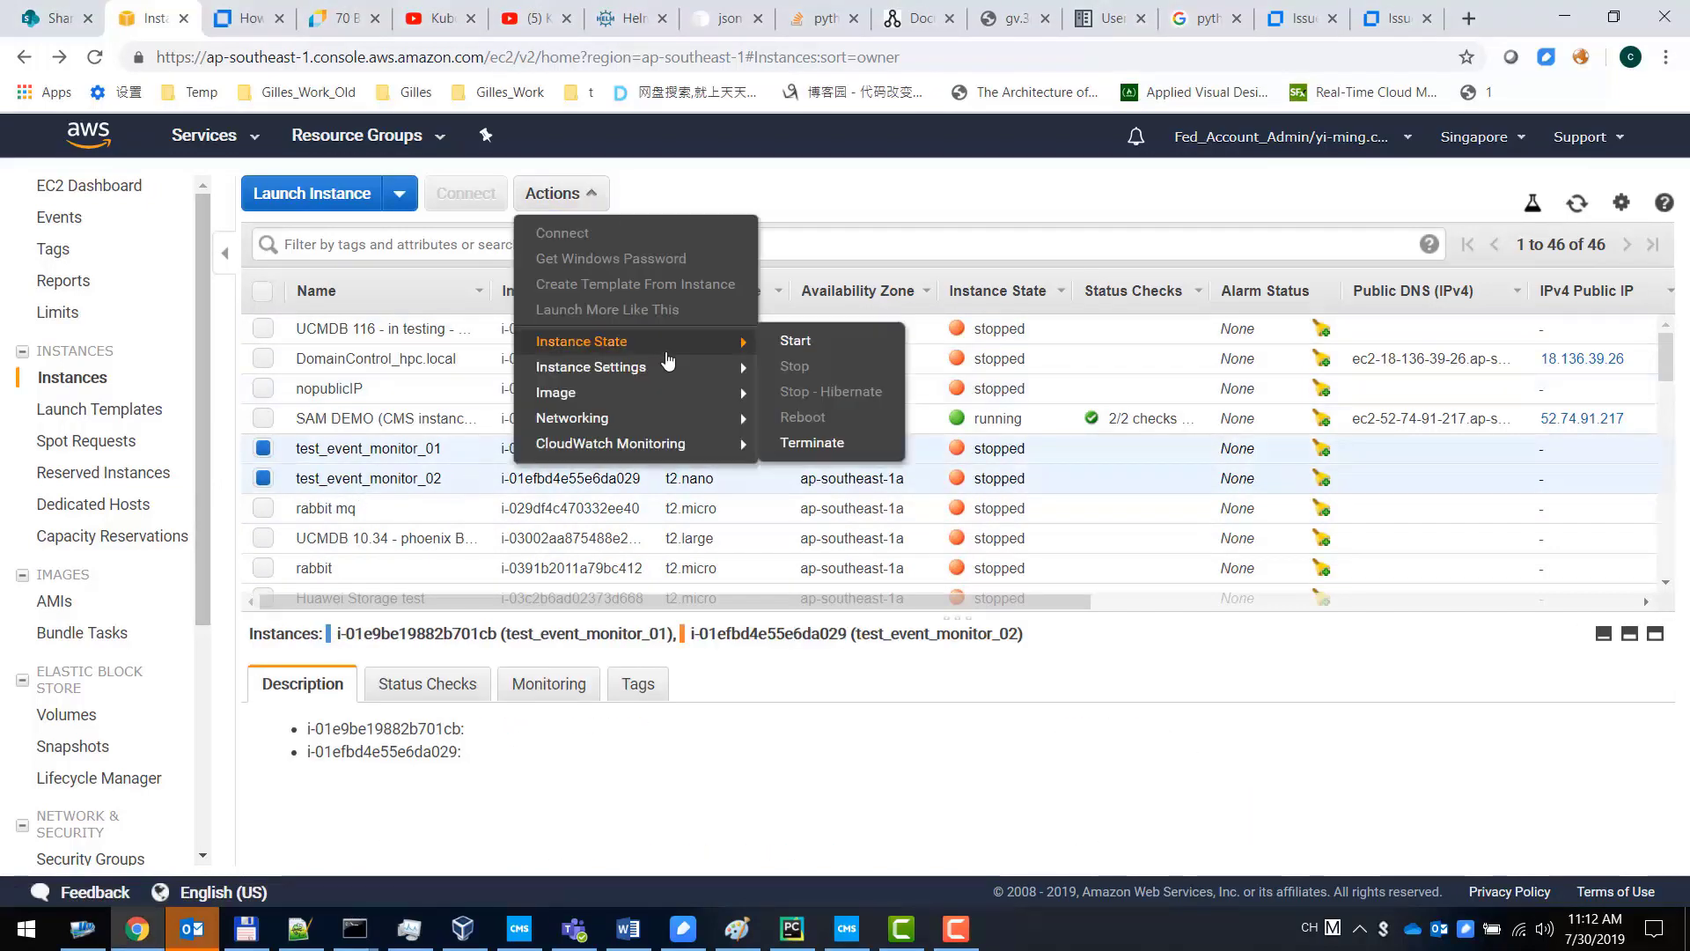
pyautogui.click(841, 346)
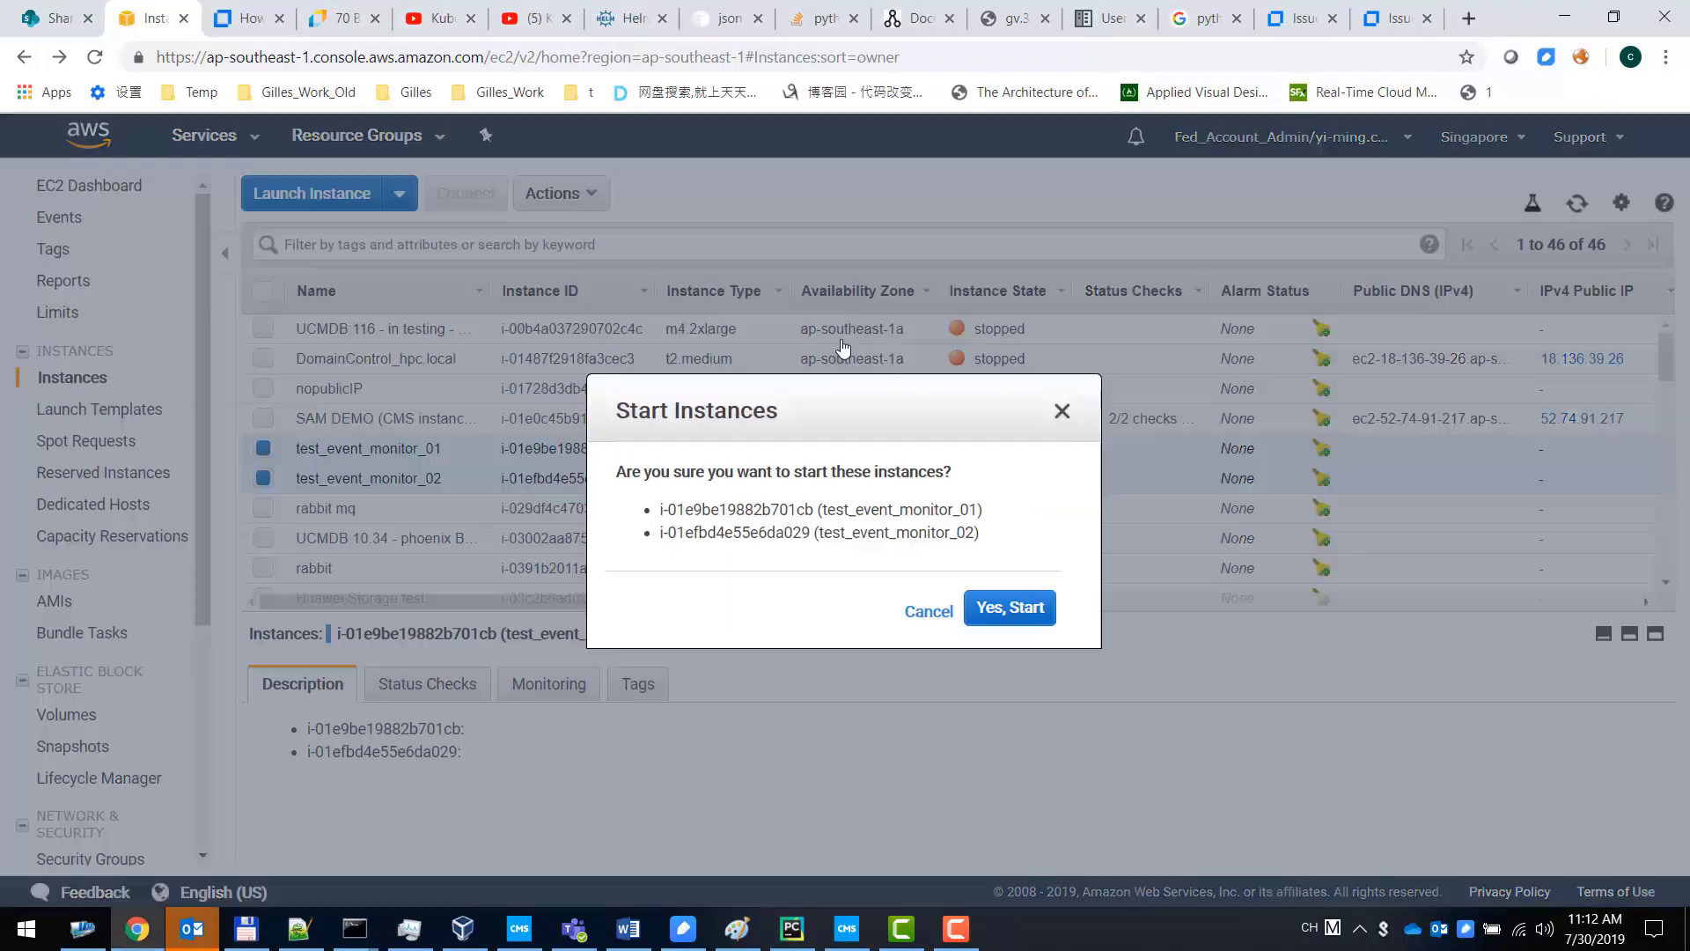
pyautogui.click(1007, 609)
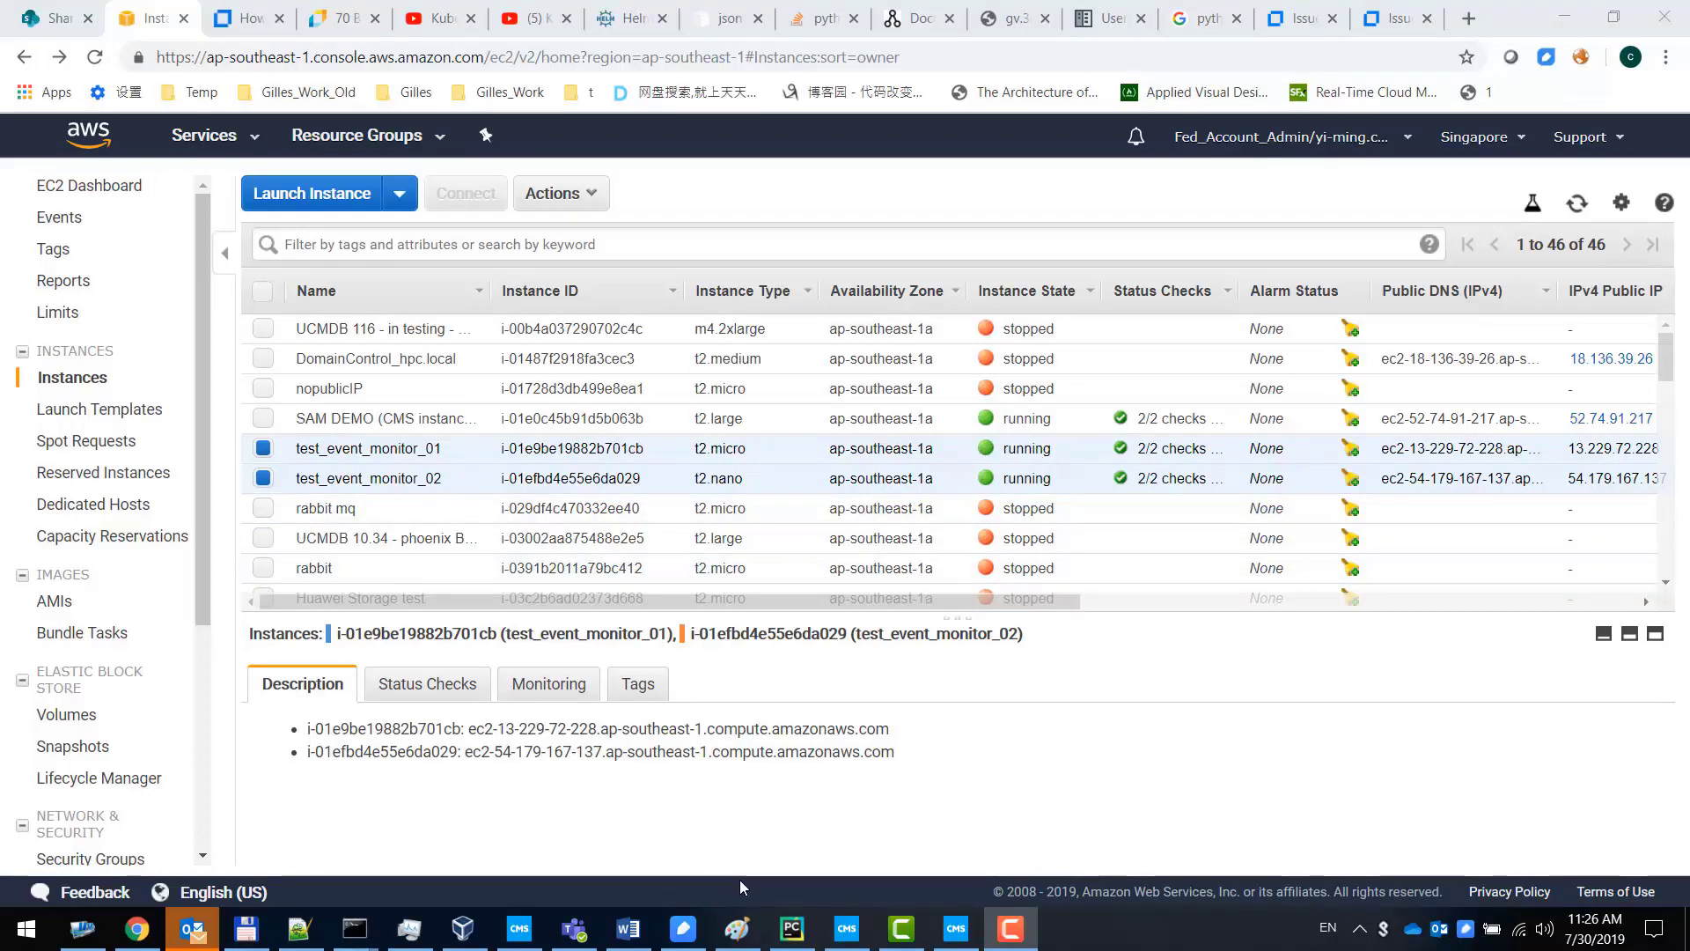
pyautogui.click(847, 929)
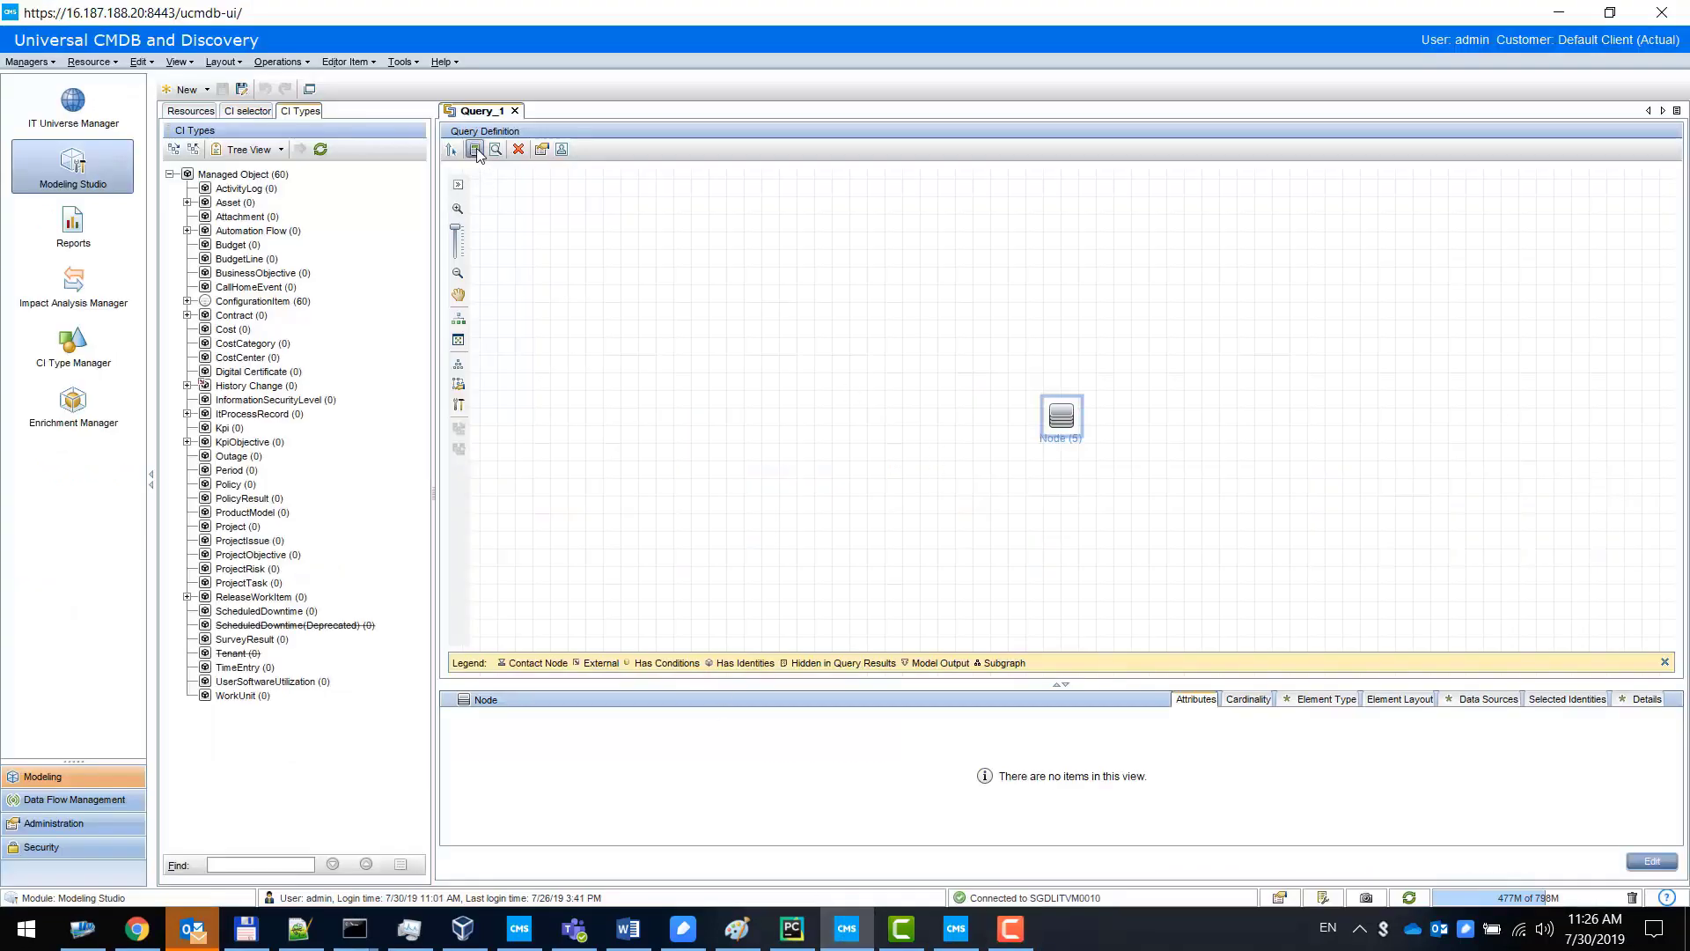
# - List the Node (5) CI instances and find test_event_monitor_01's public DNS name in EC2
pyautogui.rightClick(1057, 414)
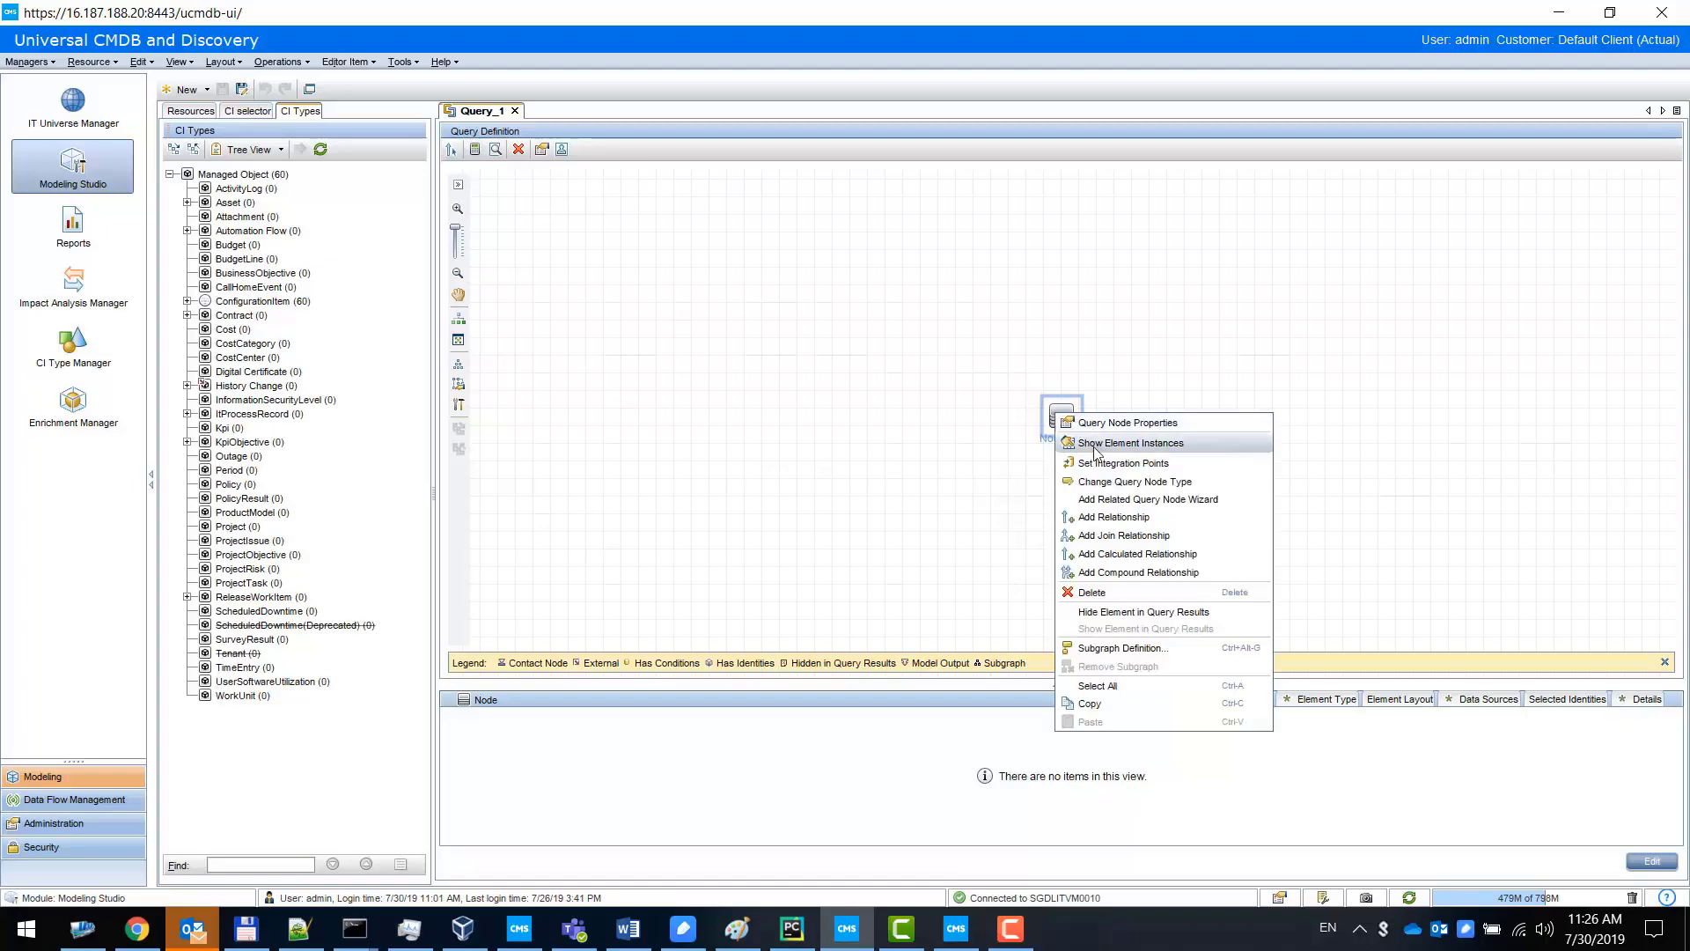
pyautogui.click(1096, 442)
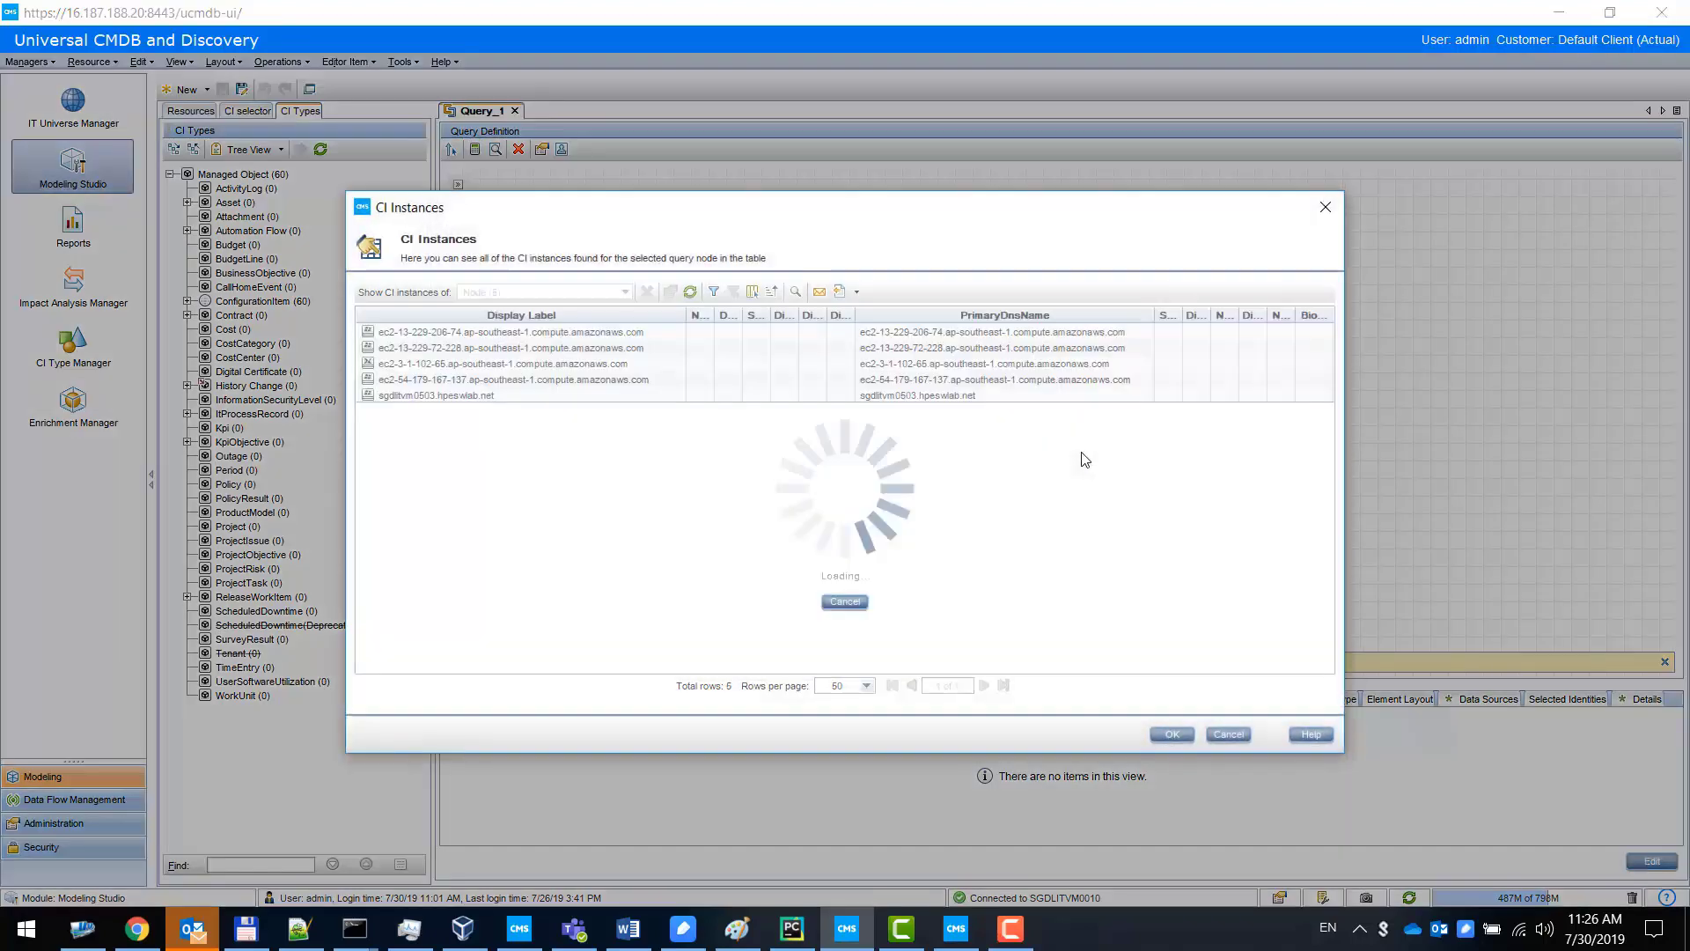
pyautogui.click(568, 363)
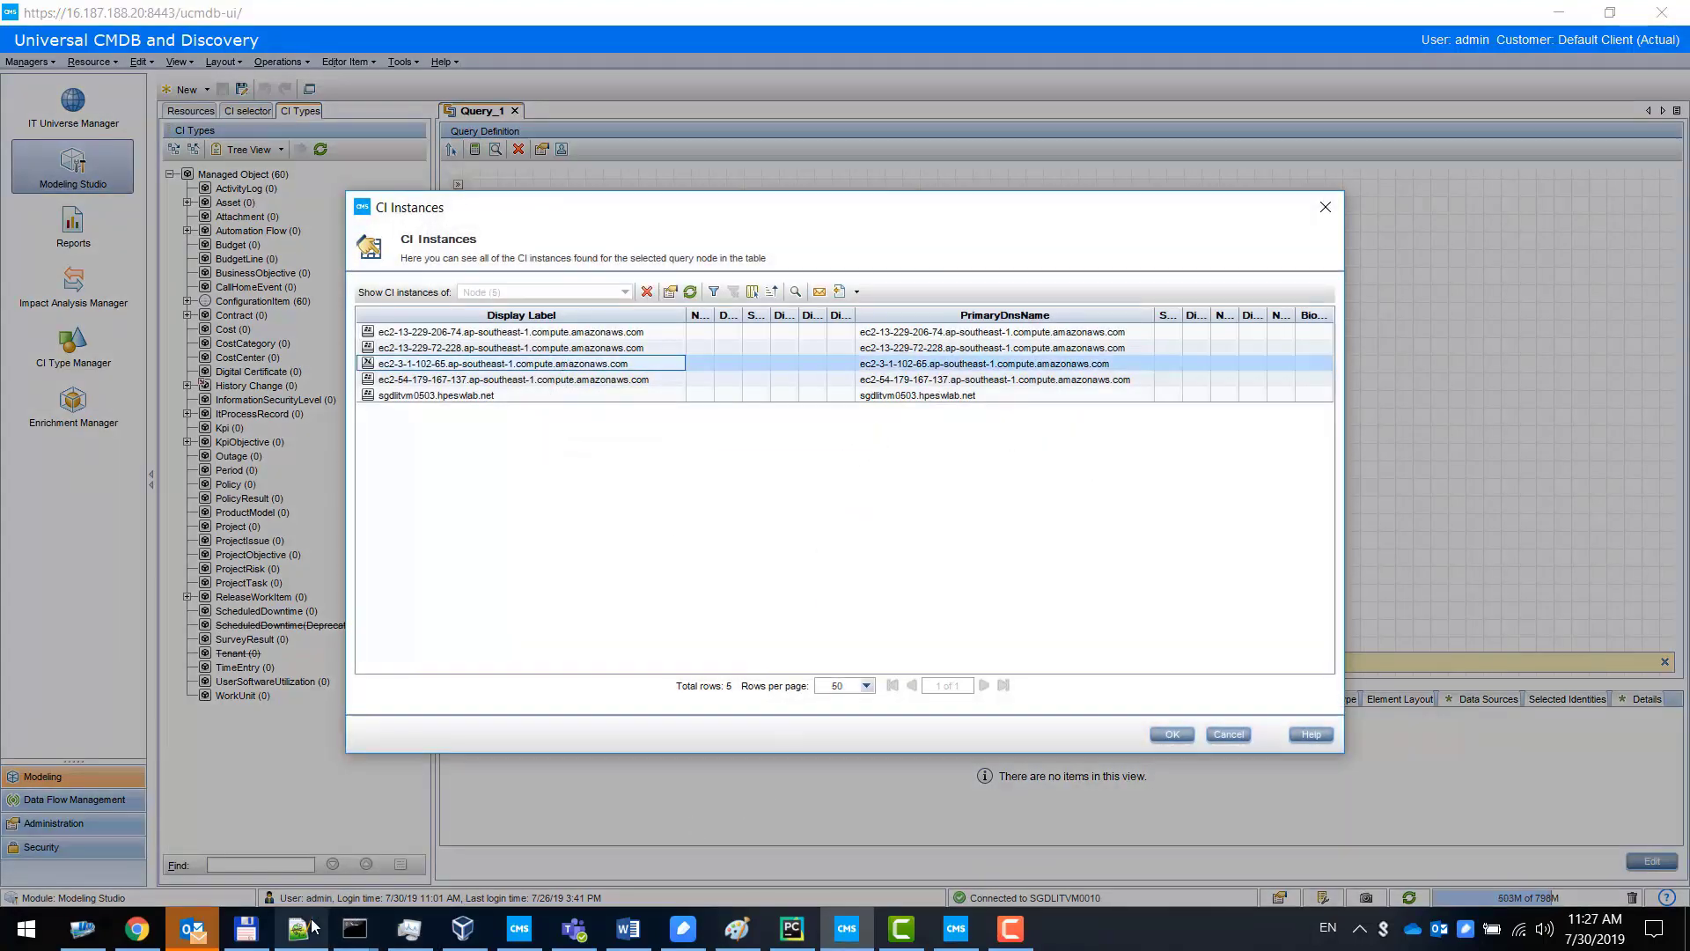
pyautogui.click(137, 928)
pyautogui.click(458, 458)
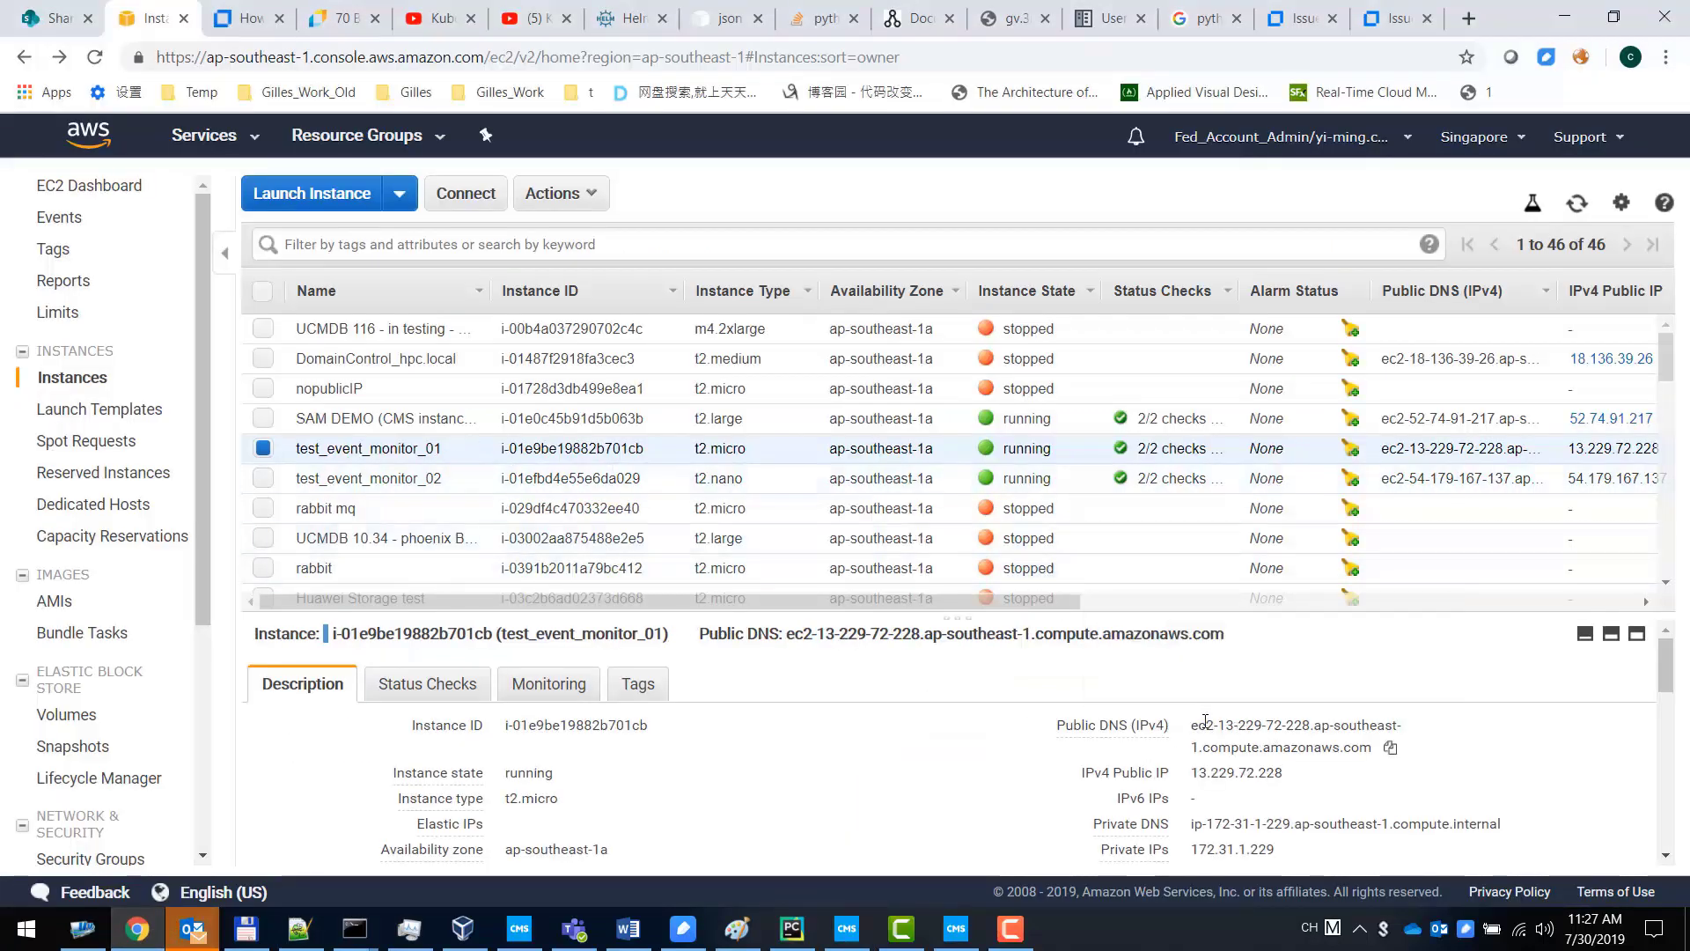
pyautogui.doubleClick(1325, 728)
pyautogui.hotkey('alt', 'Tab')
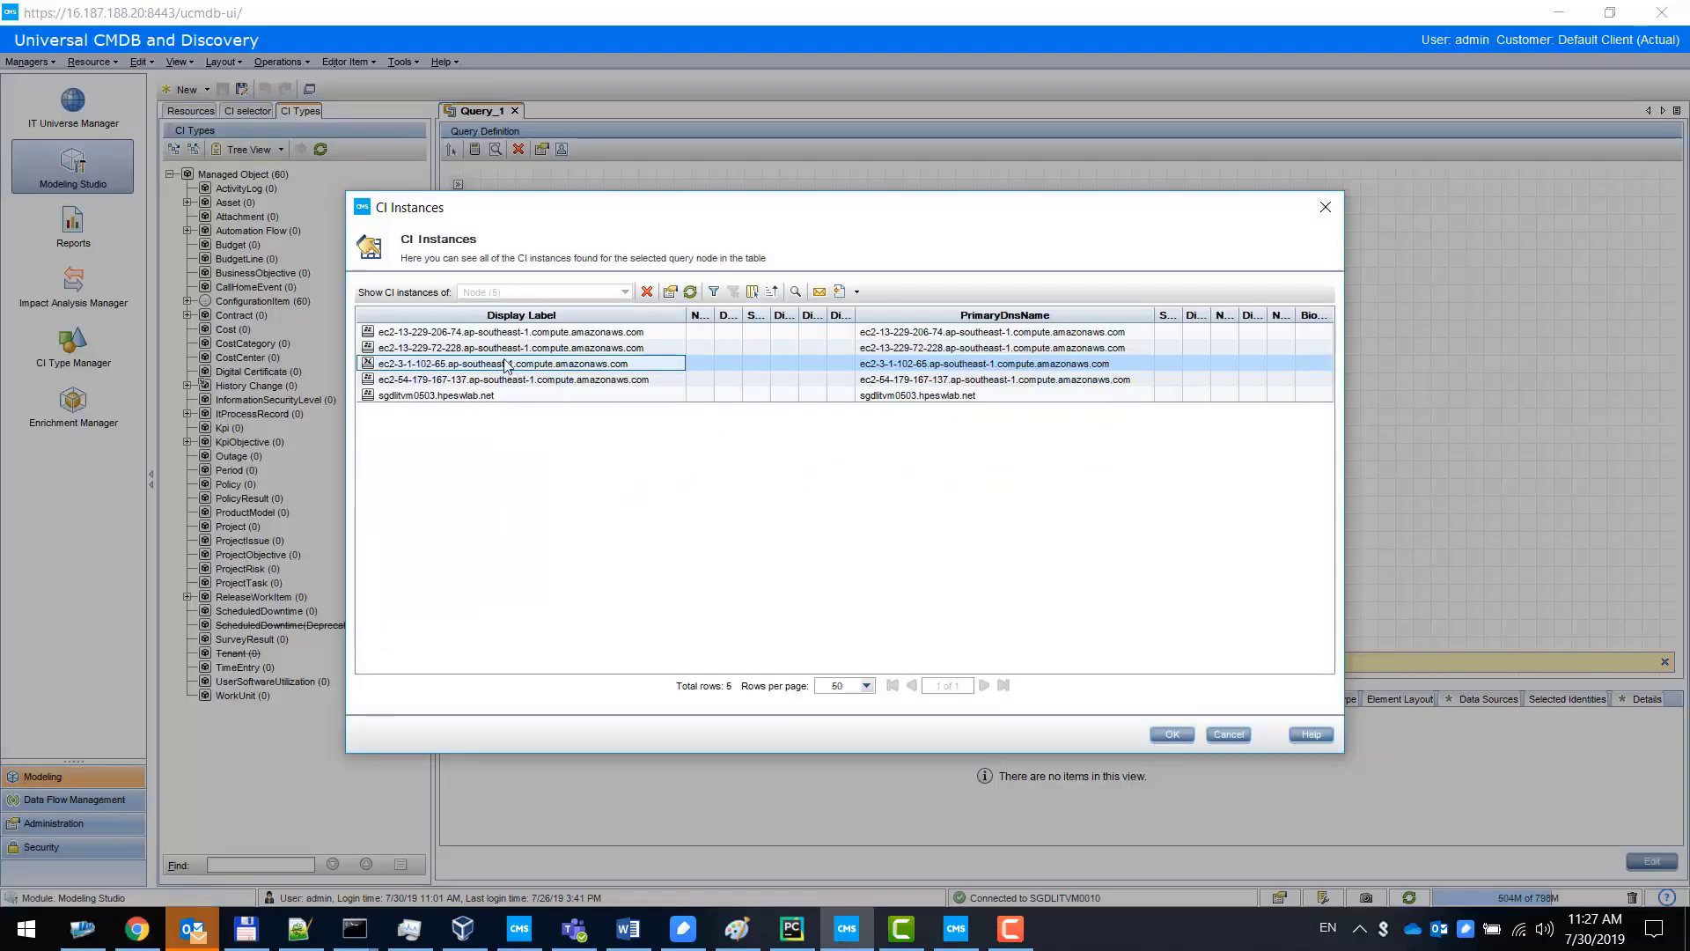
pyautogui.rightClick(471, 351)
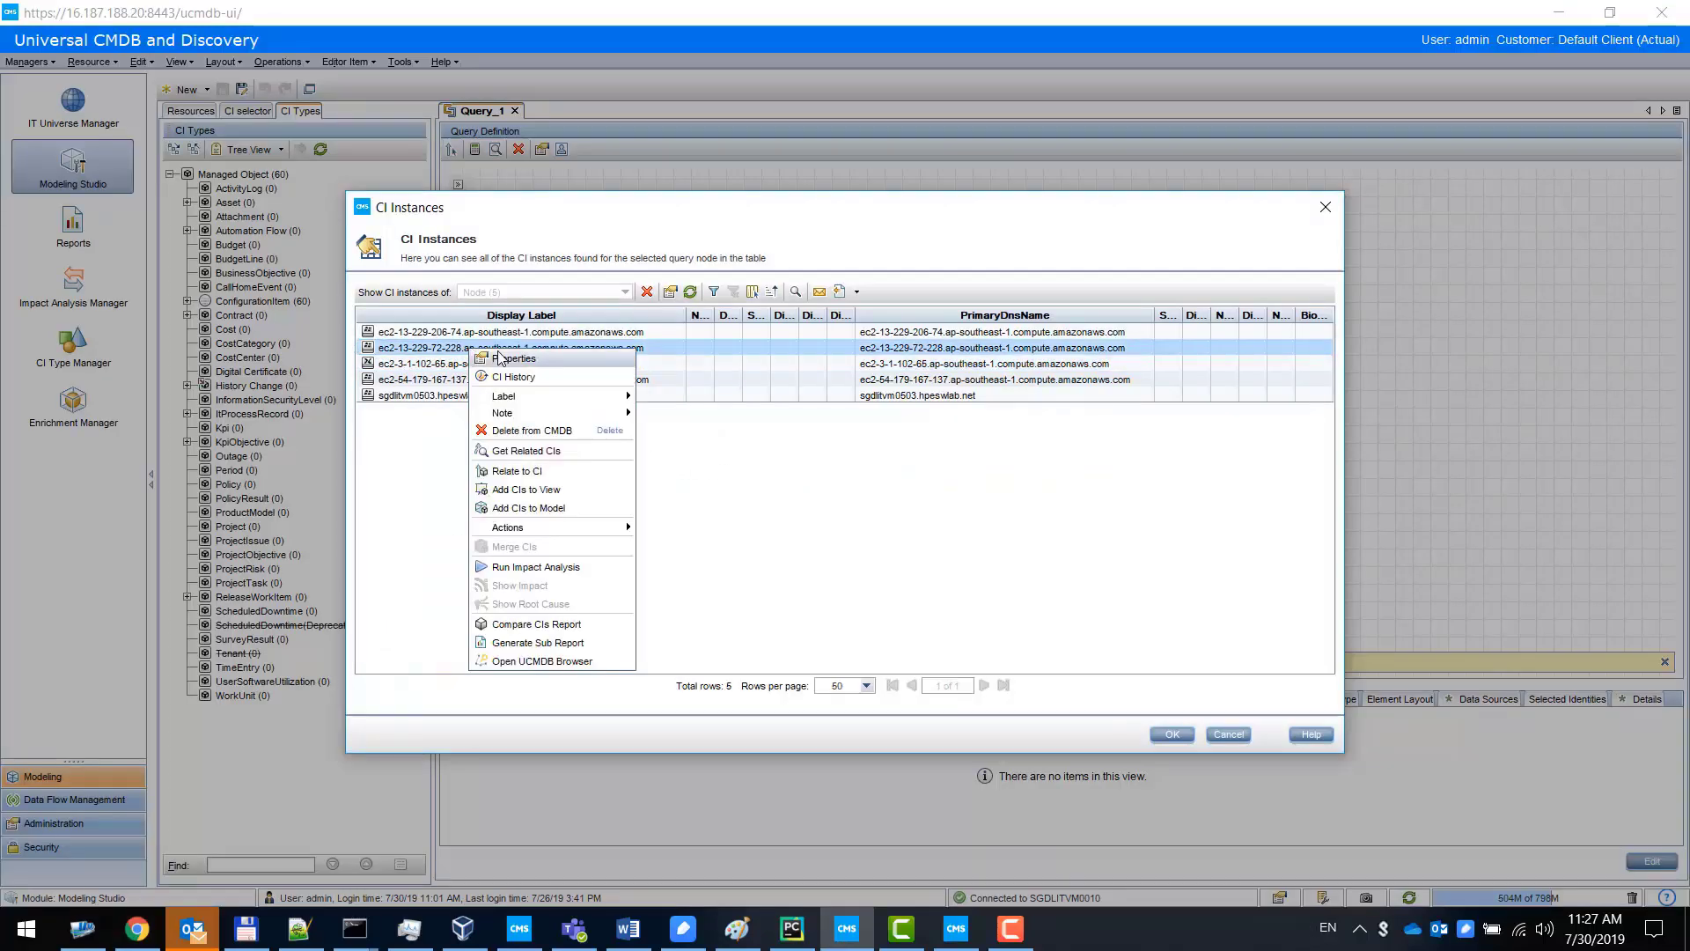
pyautogui.click(499, 360)
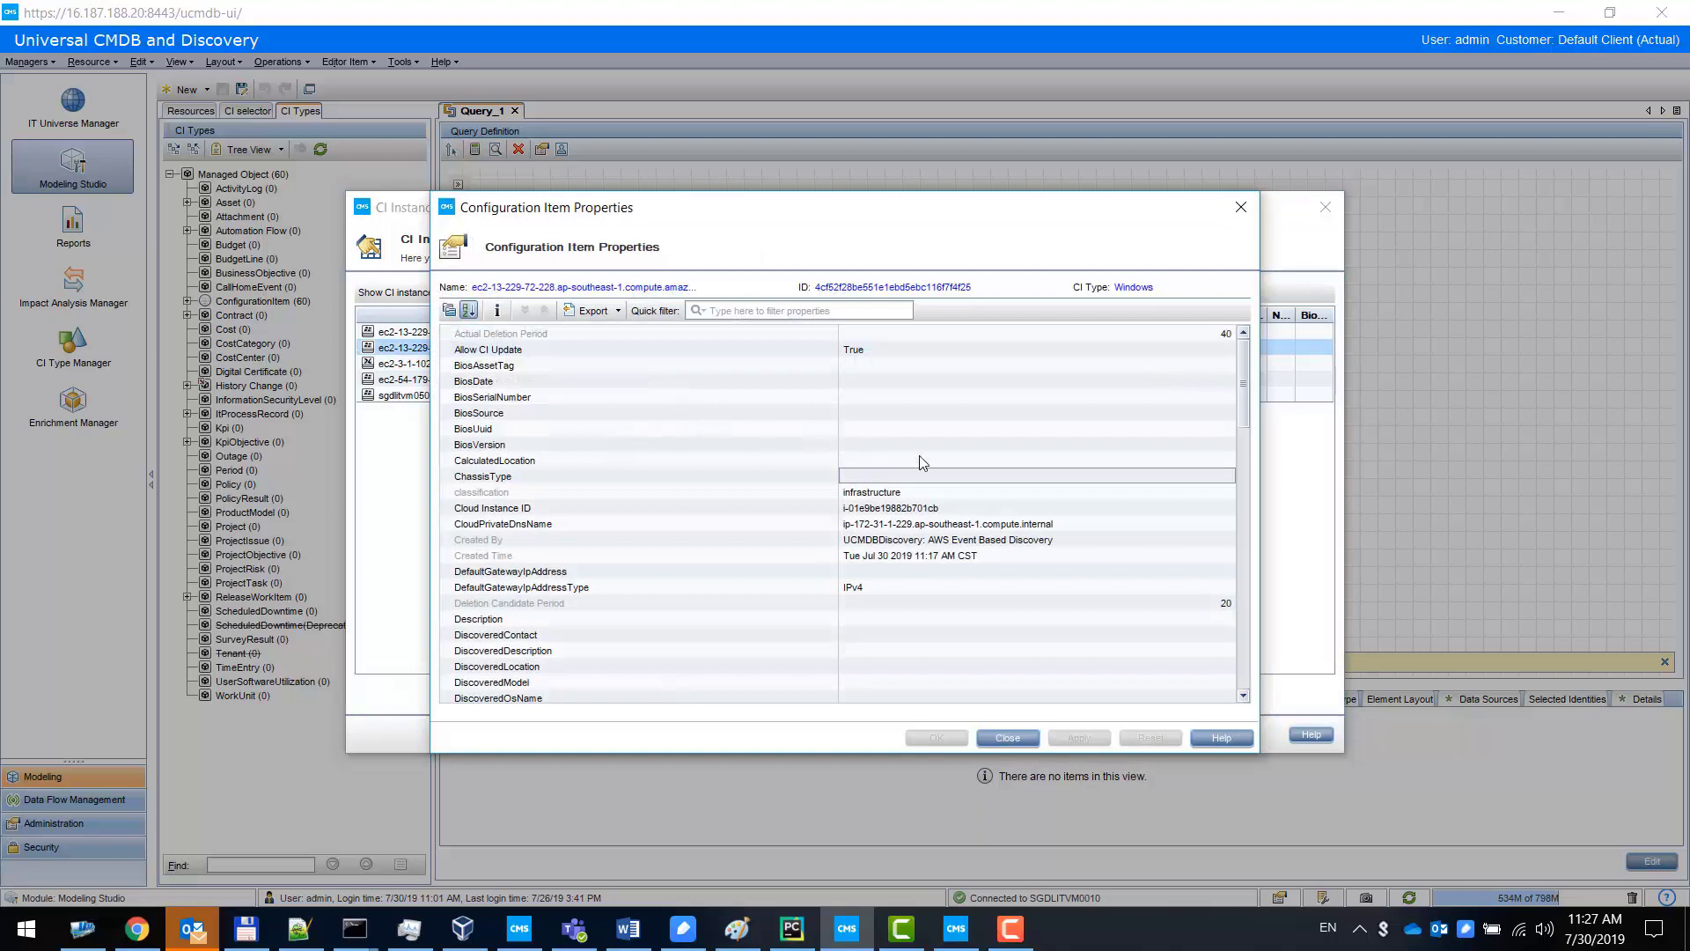
pyautogui.doubleClick(933, 508)
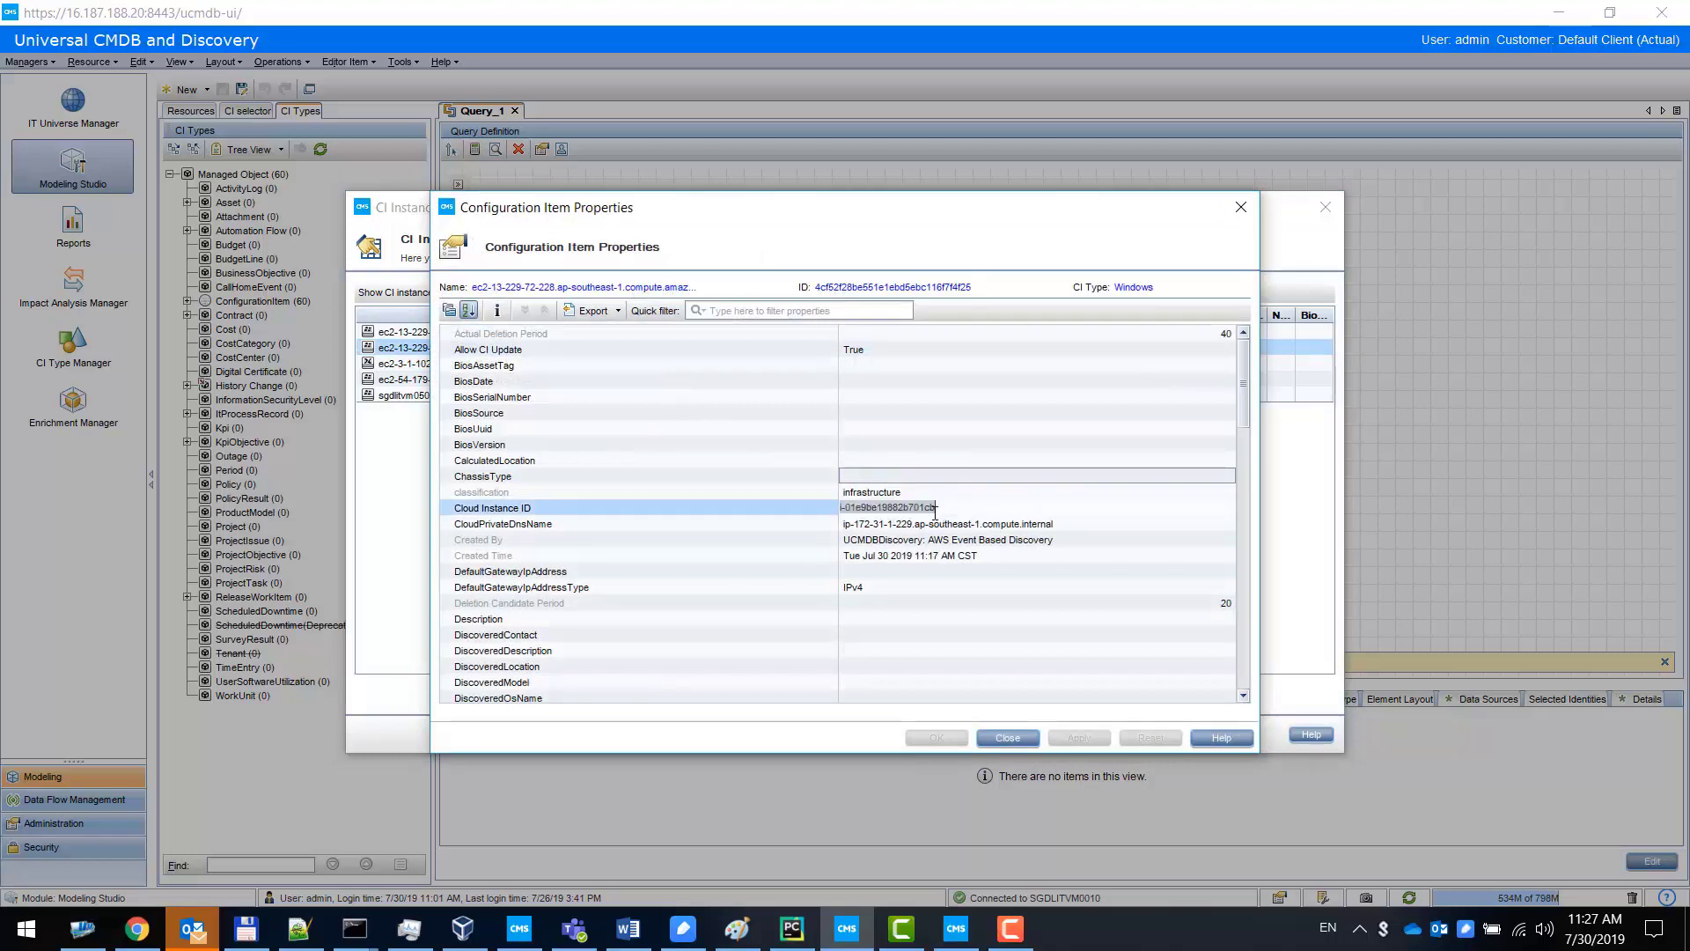
pyautogui.click(917, 560)
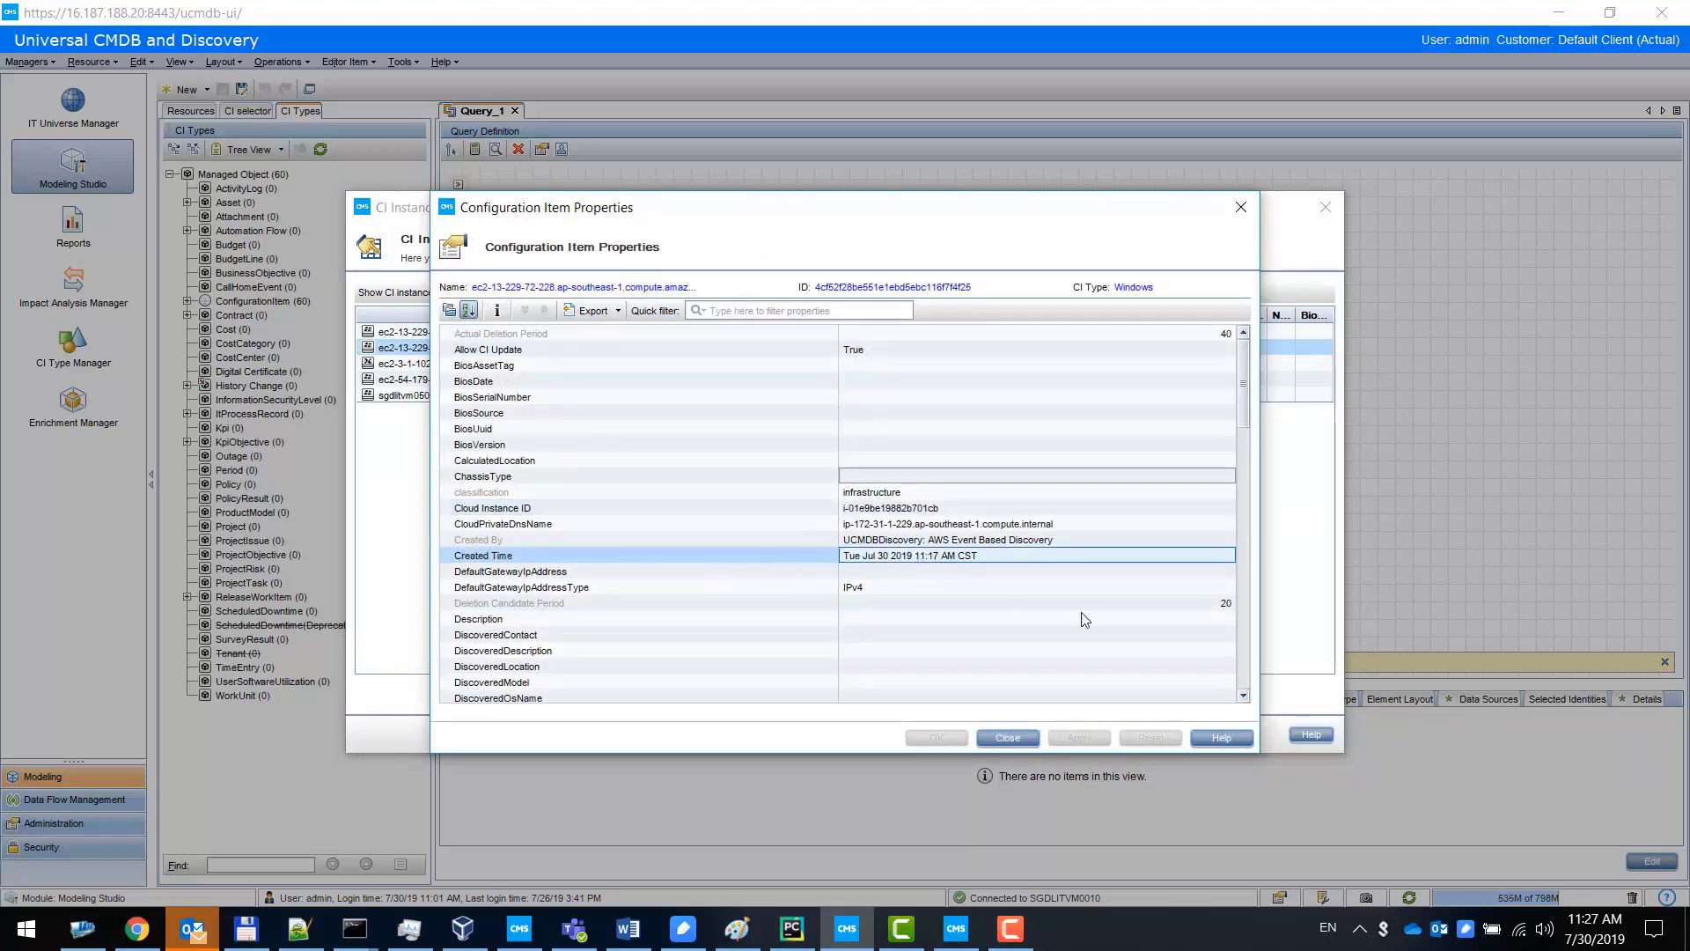